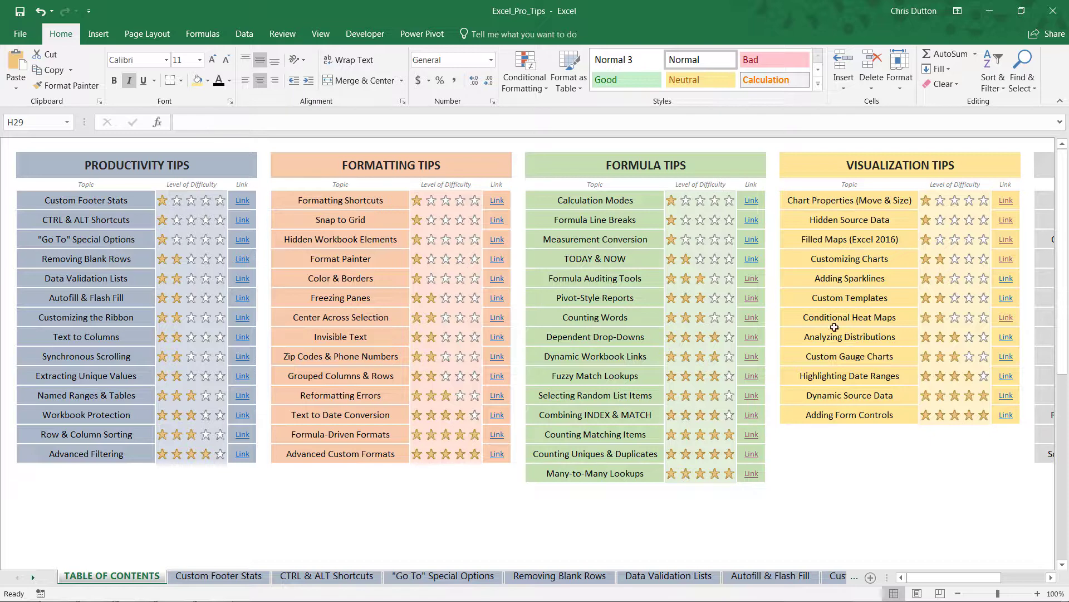
# Open the Customizing Charts sheet and select the gold-medal table B3:F8, headers included
pyautogui.click(841, 258)
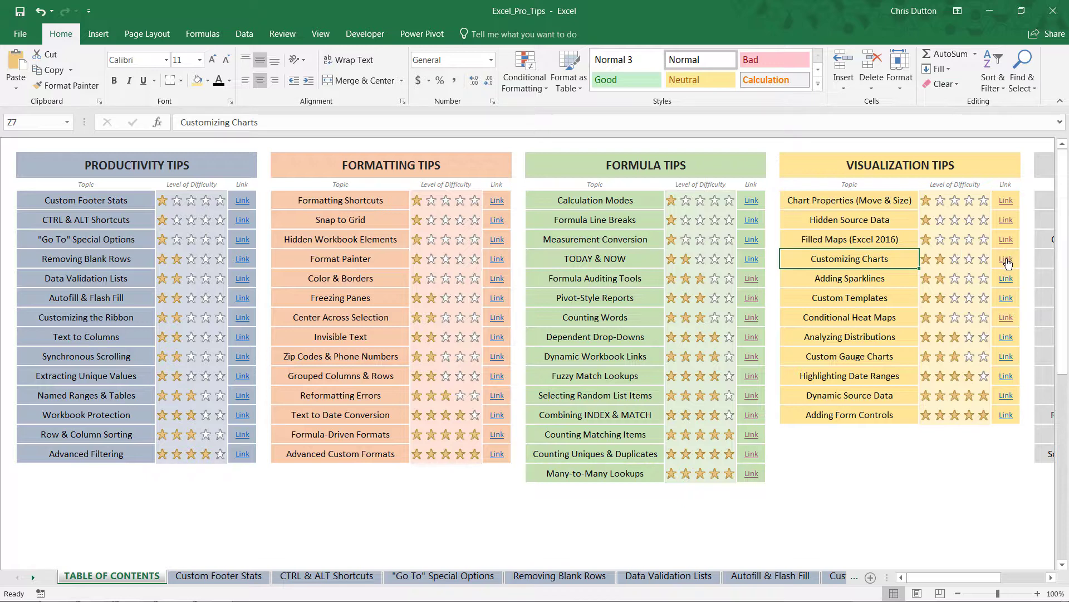
pyautogui.click(1006, 257)
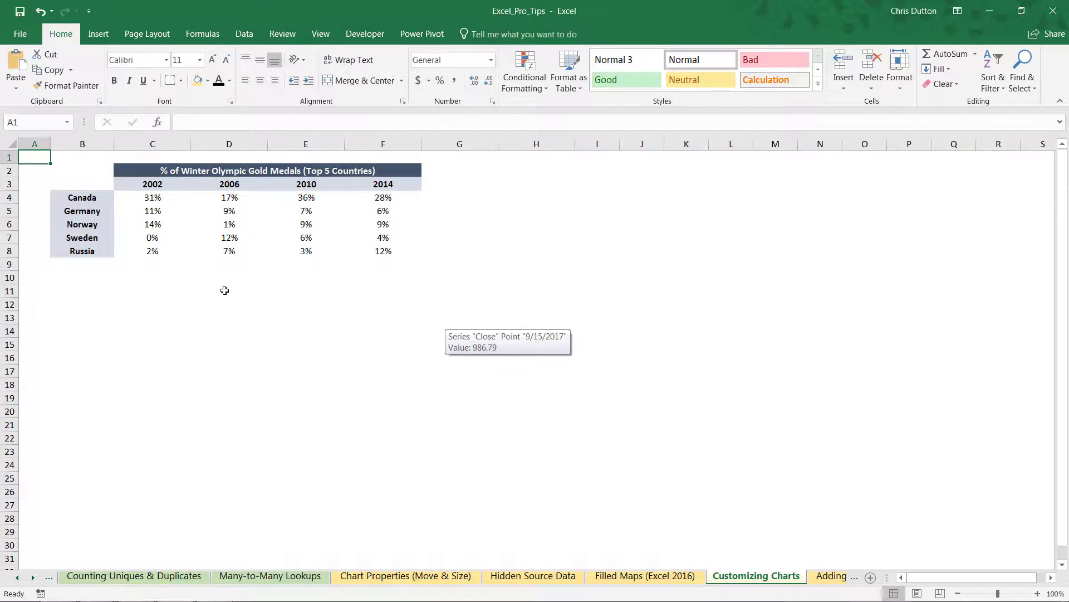
pyautogui.click(75, 201)
pyautogui.moveTo(75, 205); pyautogui.dragTo(79, 249)
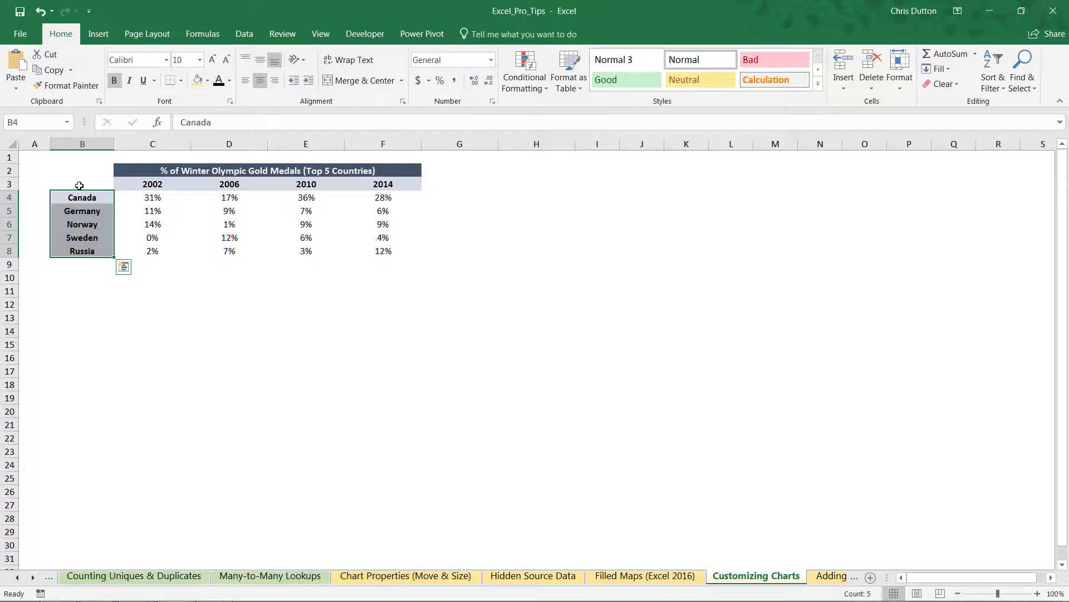
pyautogui.click(142, 198)
pyautogui.moveTo(200, 206); pyautogui.dragTo(381, 250)
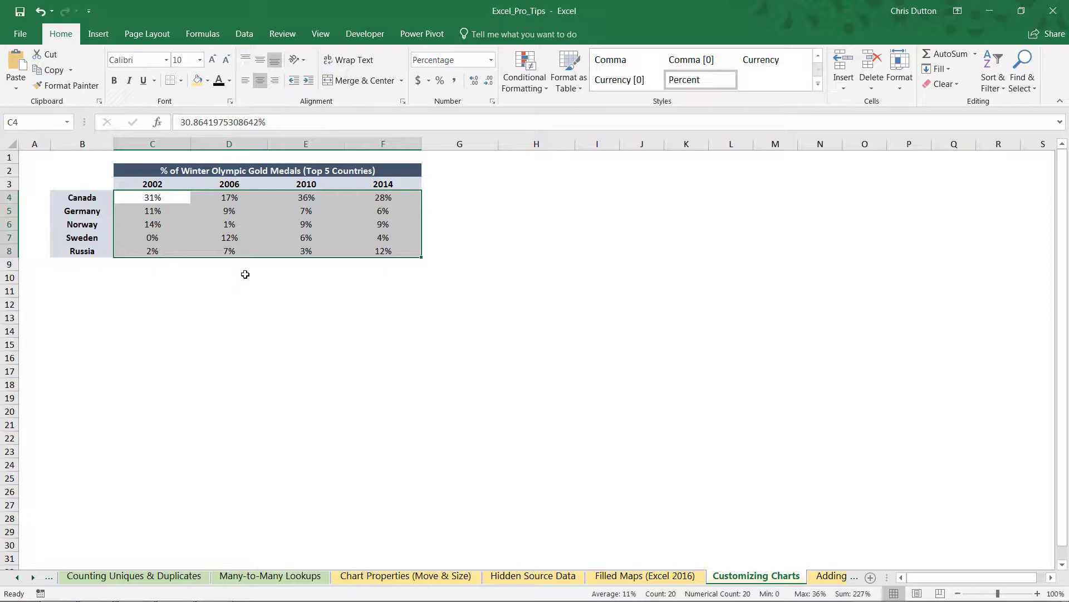
pyautogui.click(71, 185)
pyautogui.moveTo(107, 196); pyautogui.dragTo(385, 252)
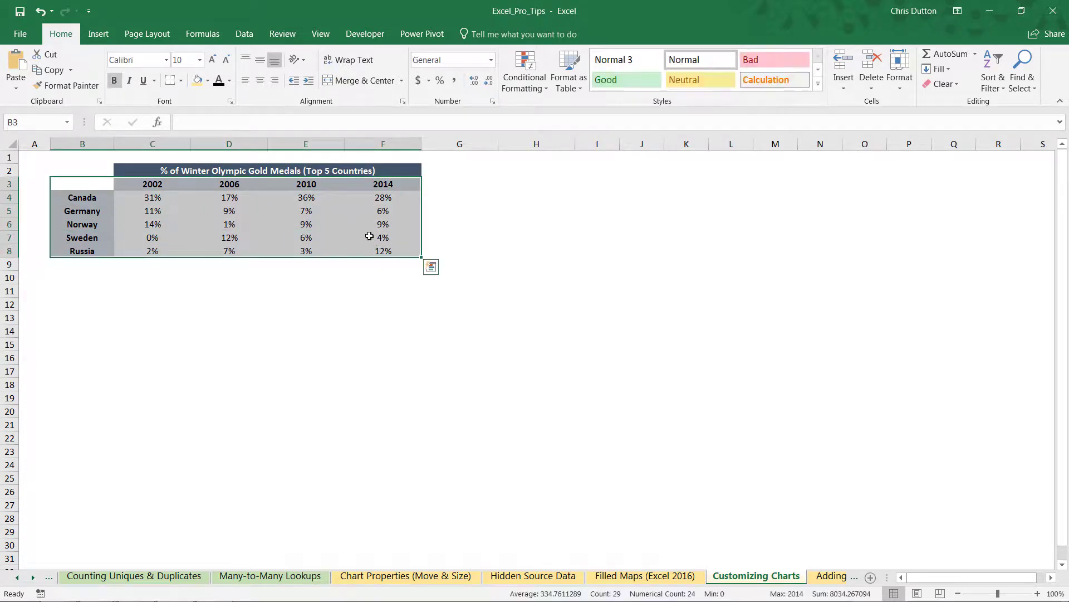
# Insert a Clustered Column chart of the selected table via More Column Charts
pyautogui.click(98, 34)
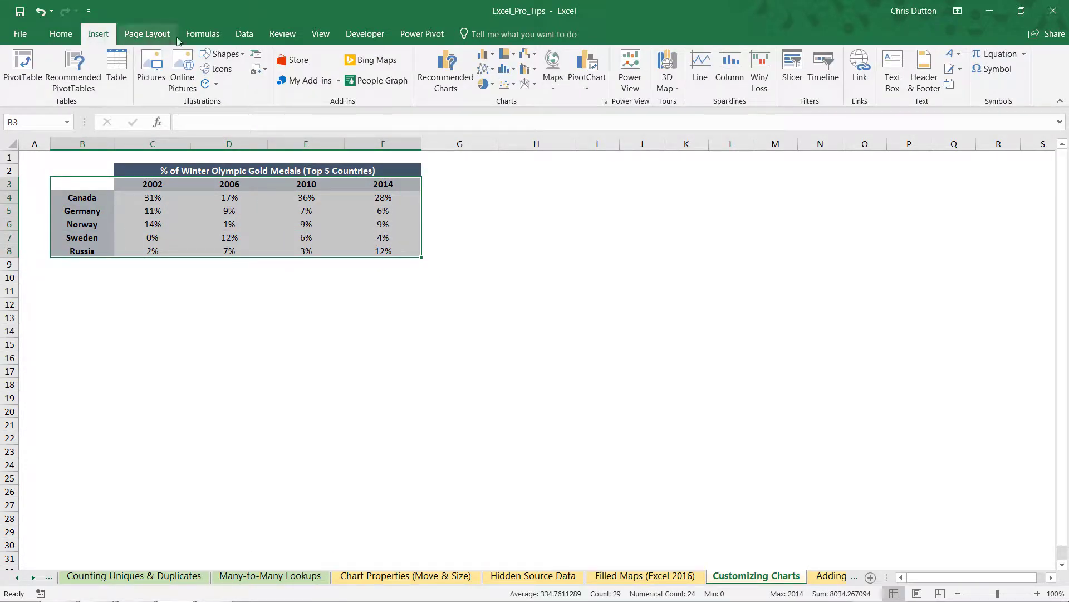
pyautogui.click(485, 54)
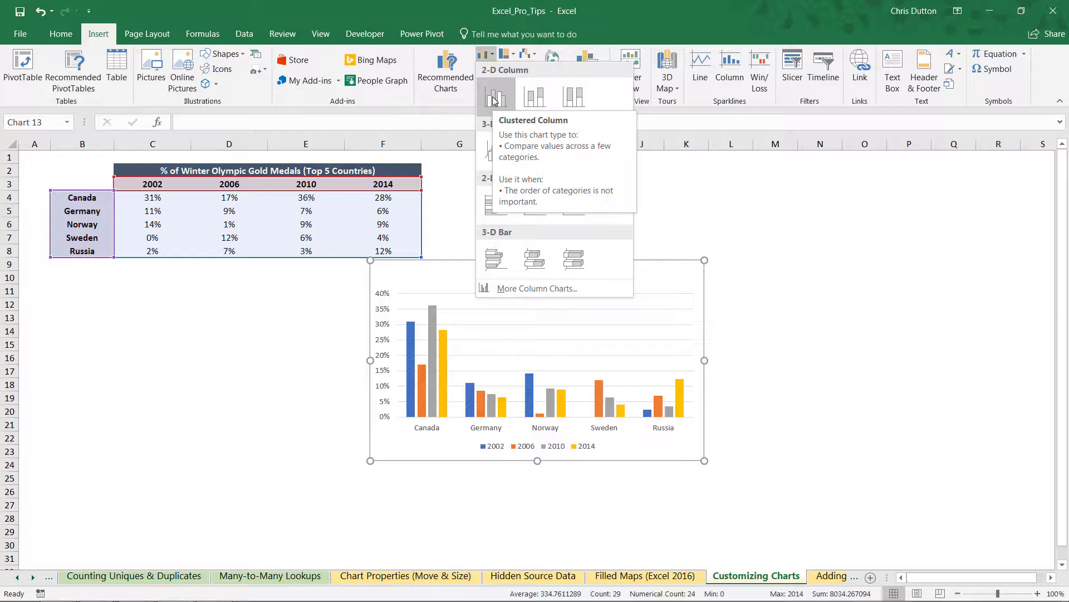
pyautogui.click(524, 289)
pyautogui.moveTo(638, 269)
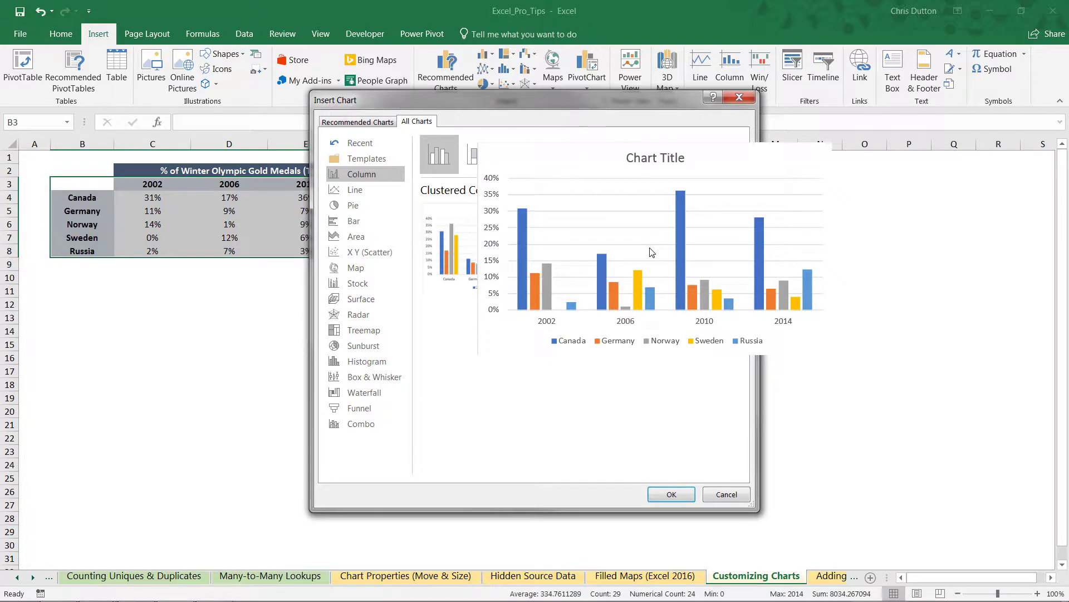
pyautogui.click(670, 493)
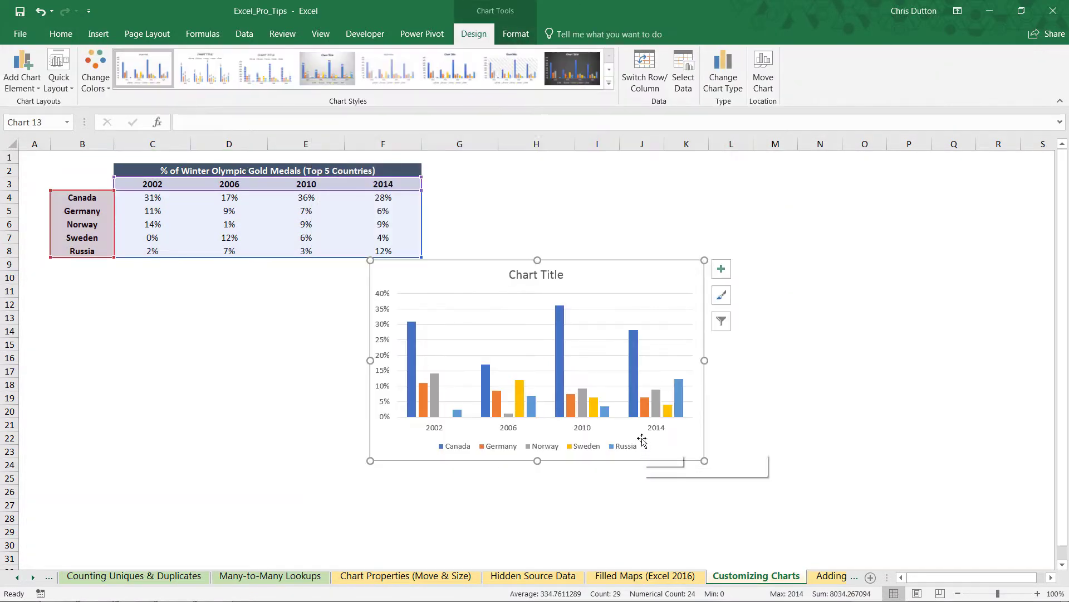
# Drag the chart below the data table and stretch it wider to the right
pyautogui.moveTo(642, 274)
pyautogui.mouseDown()
pyautogui.moveTo(588, 290)
pyautogui.moveTo(360, 297)
pyautogui.mouseUp()
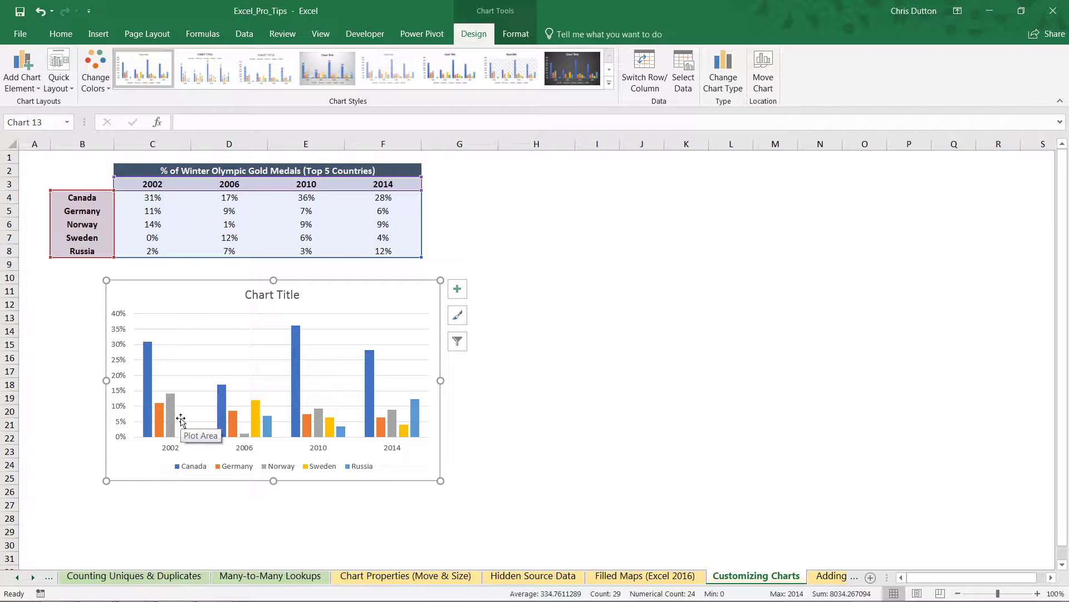
pyautogui.moveTo(440, 381); pyautogui.dragTo(545, 376)
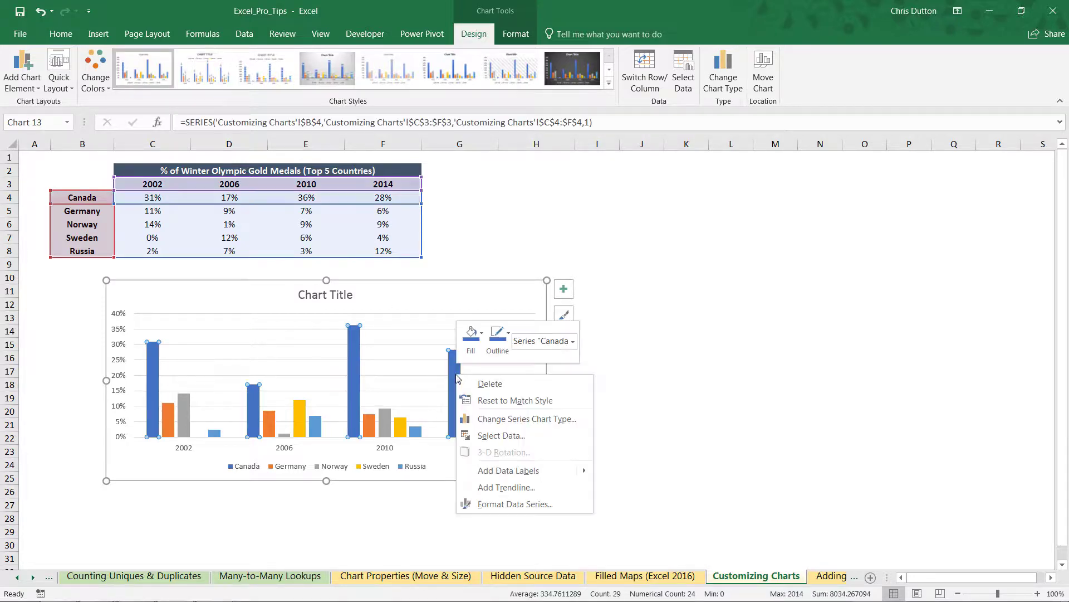
# In Format Data Series, raise the Series Overlap to -15%
pyautogui.click(503, 504)
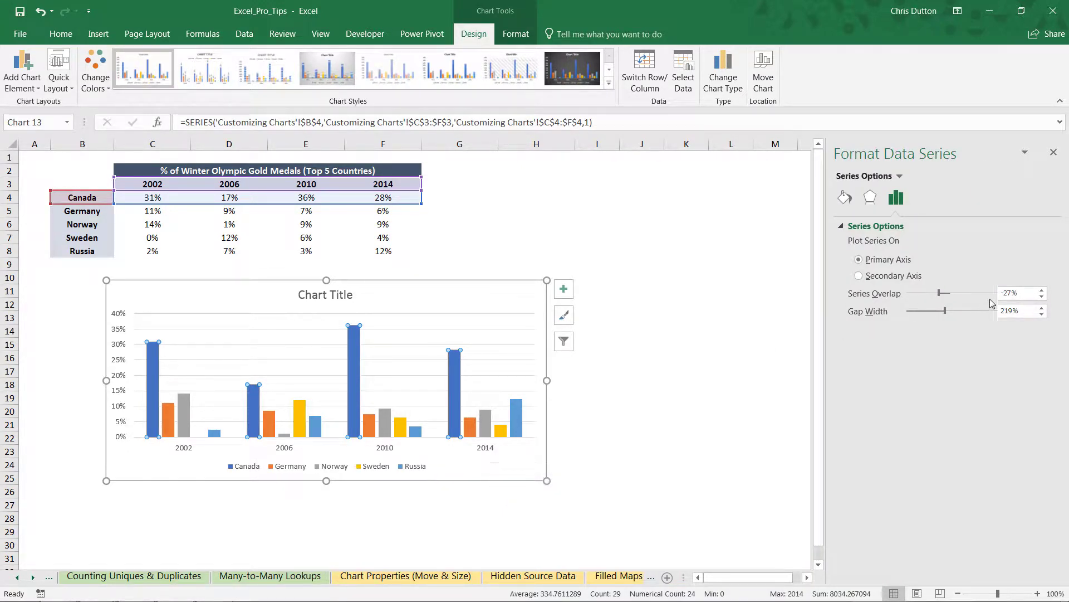
pyautogui.click(1041, 296)
pyautogui.click(1041, 290)
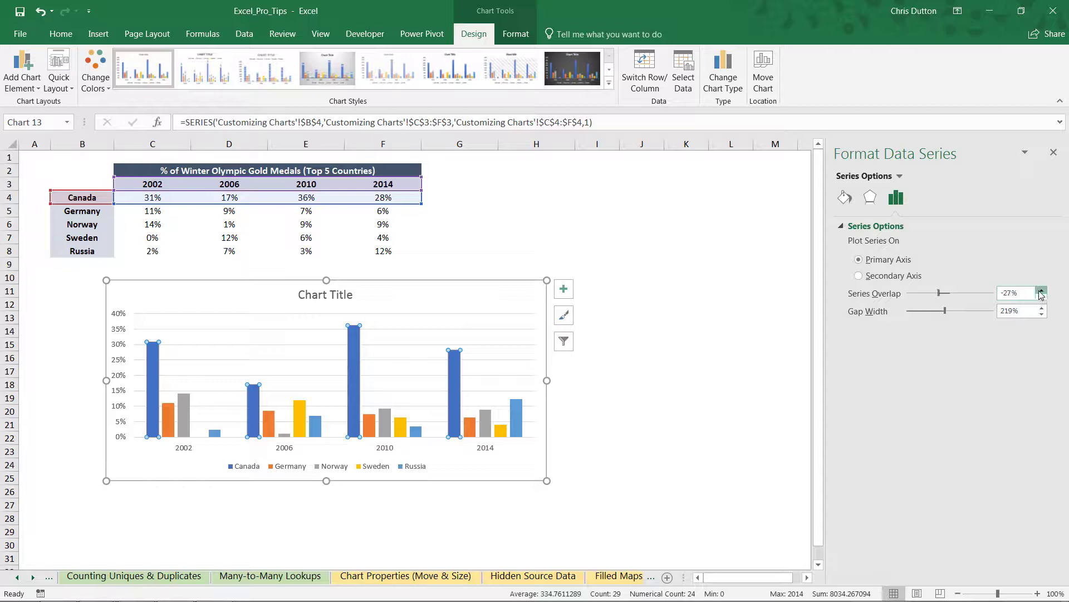
pyautogui.click(1041, 290)
pyautogui.click(1041, 291)
pyautogui.click(1041, 290)
pyautogui.click(1041, 290)
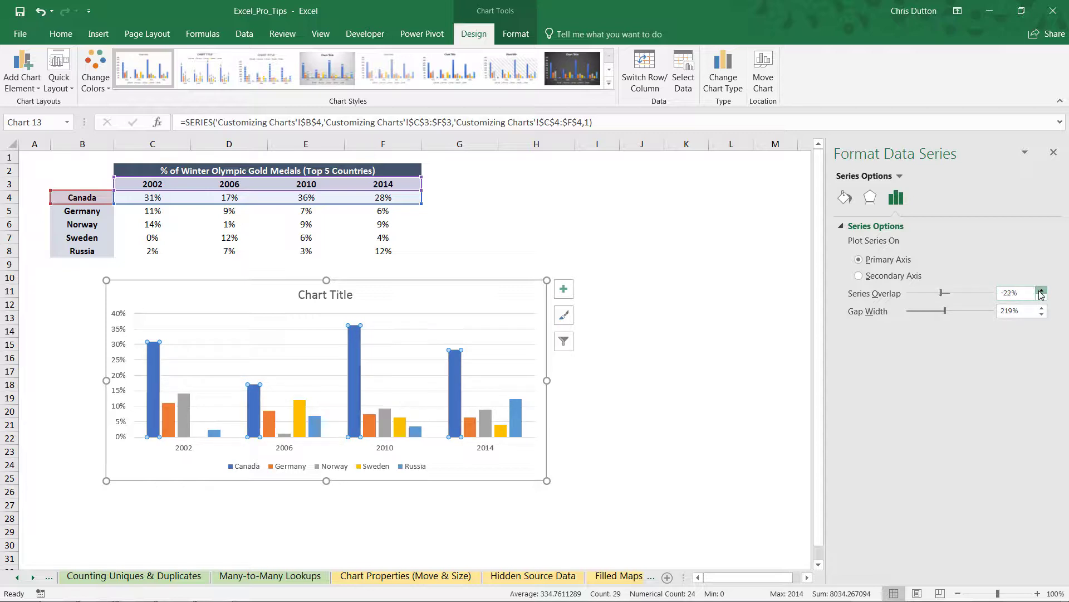
pyautogui.click(1041, 290)
pyautogui.click(1041, 290)
pyautogui.click(1041, 290)
pyautogui.click(1041, 290)
pyautogui.click(1041, 290)
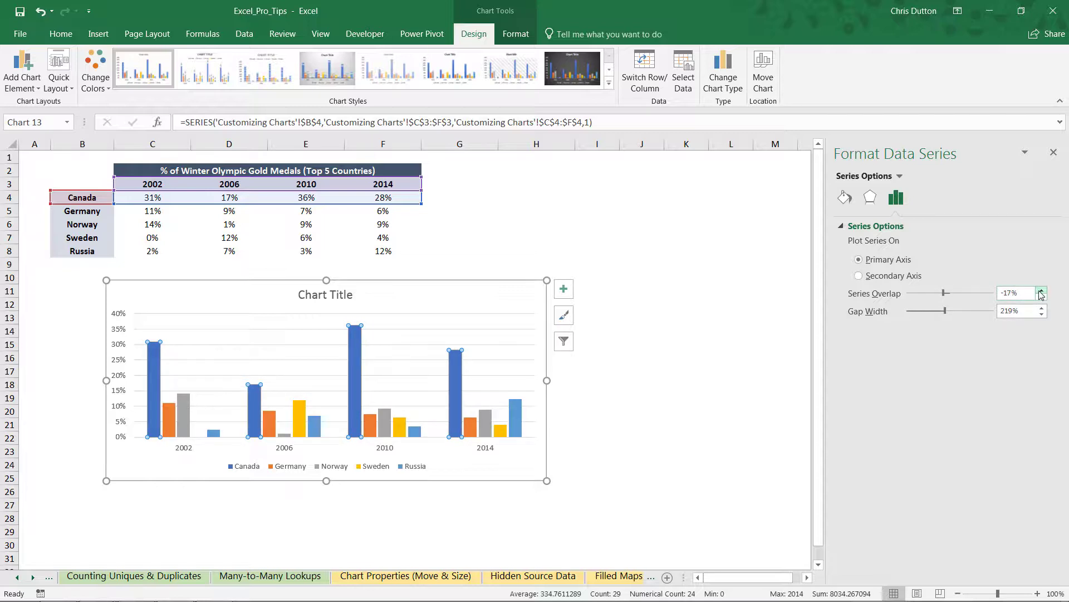
pyautogui.click(1041, 290)
pyautogui.click(1041, 290)
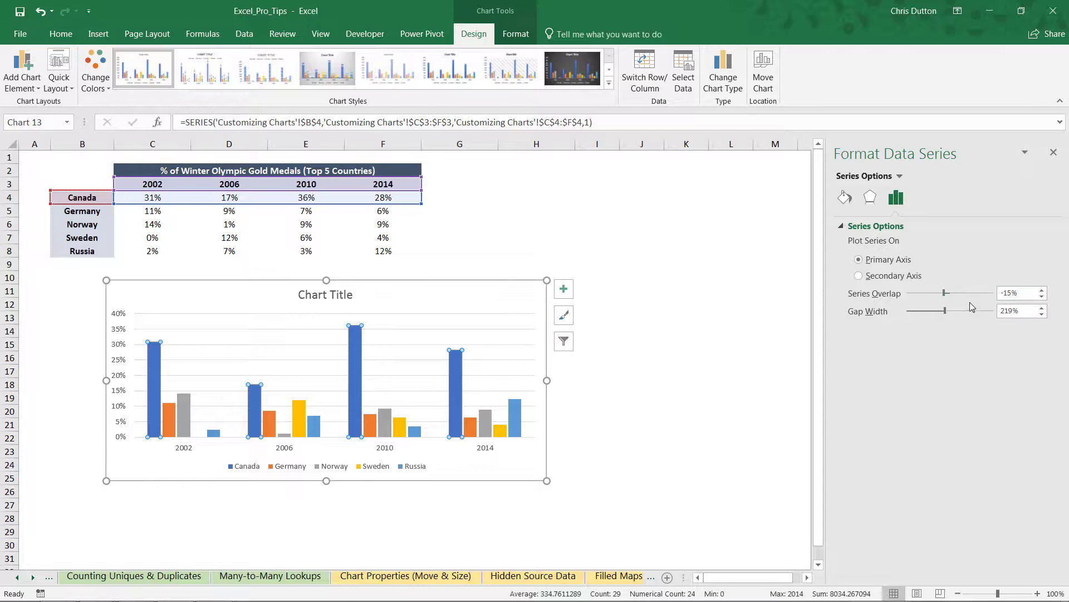
# Increase the Gap Width to 250%
pyautogui.click(1040, 308)
pyautogui.click(1041, 308)
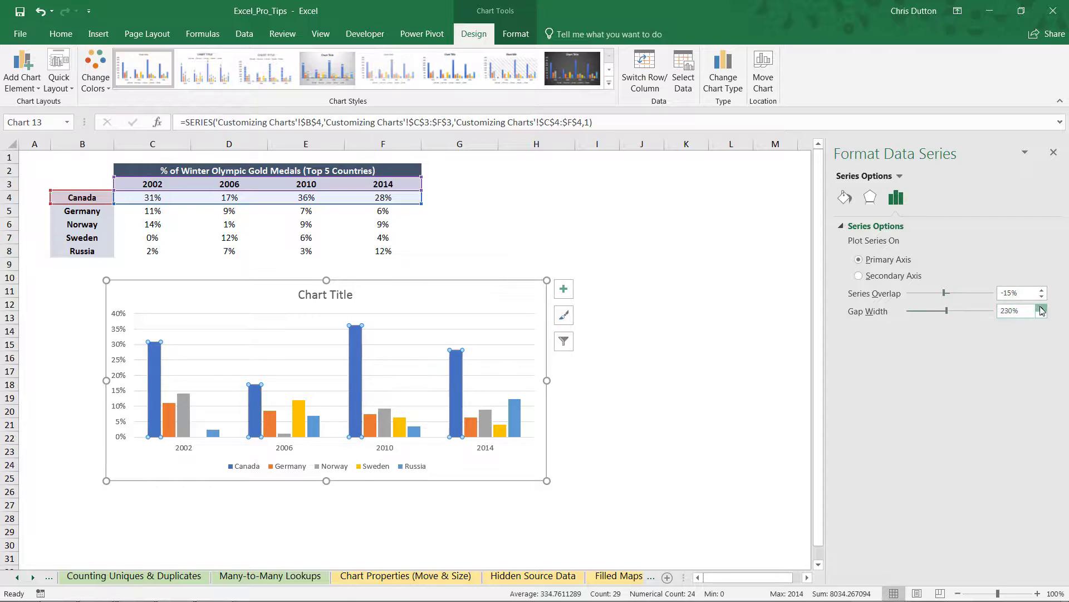
pyautogui.click(1041, 308)
pyautogui.click(1041, 308)
pyautogui.click(1041, 308)
pyautogui.click(1041, 308)
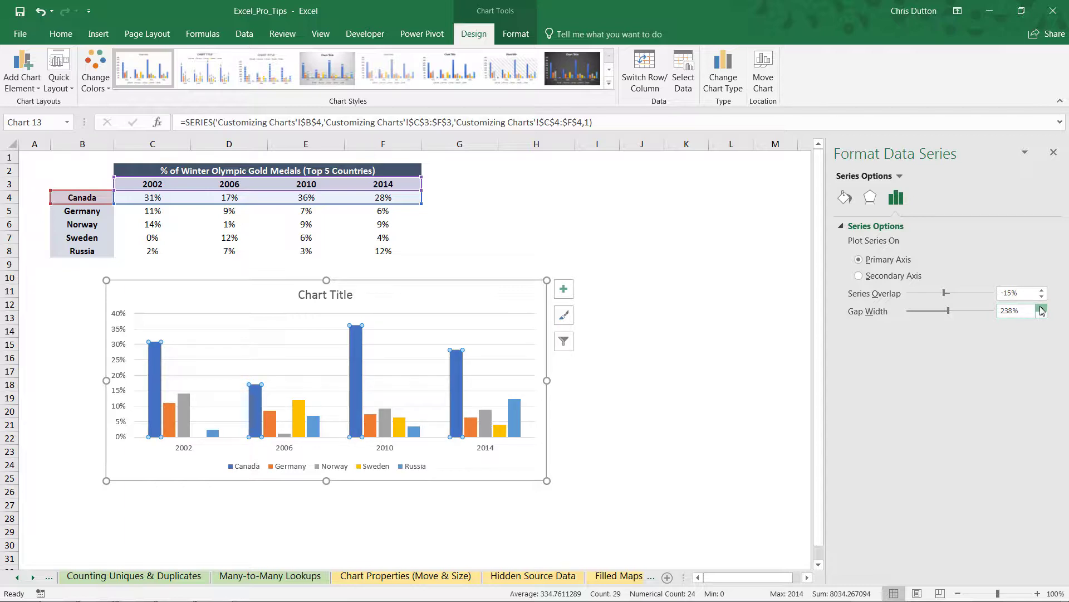
pyautogui.click(1041, 308)
pyautogui.click(1041, 308)
pyautogui.click(1041, 308)
pyautogui.click(1041, 308)
pyautogui.click(1041, 308)
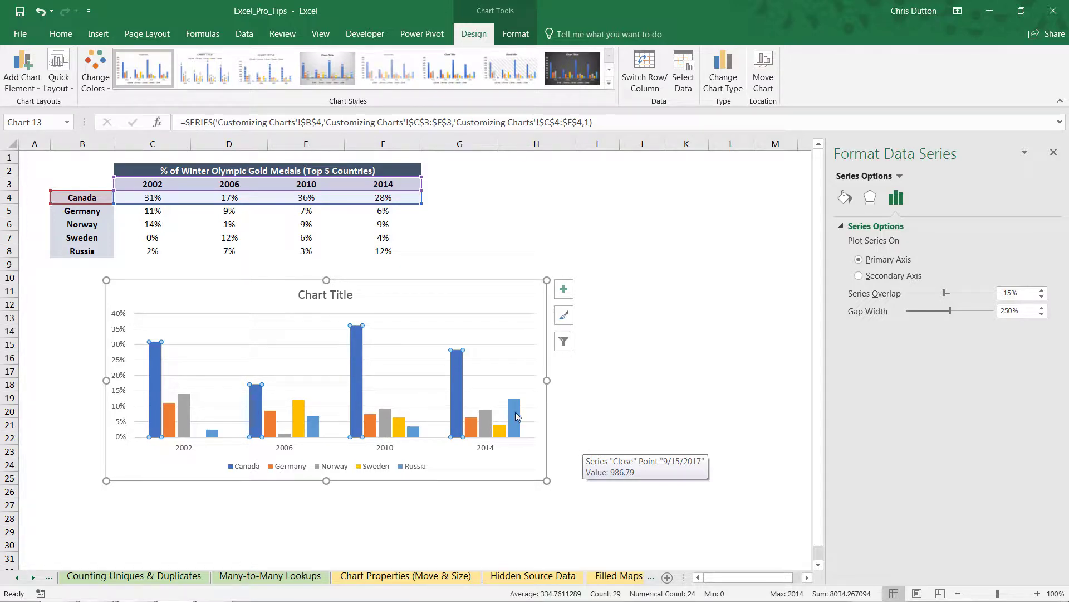
# Give the Russia data series a solid green fill in Fill & Line
pyautogui.moveTo(517, 417)
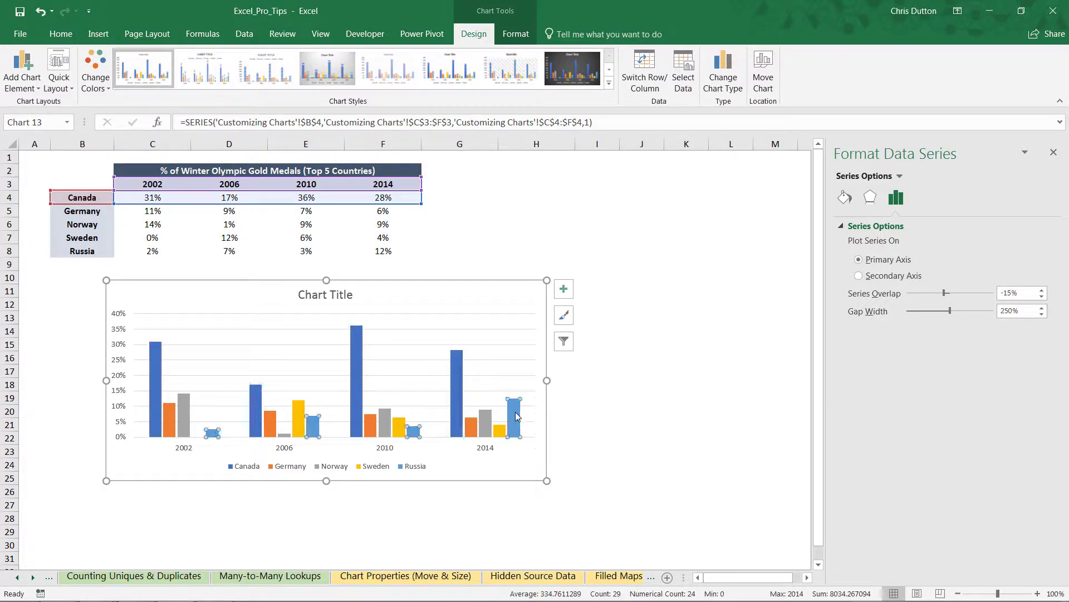
pyautogui.click(516, 414)
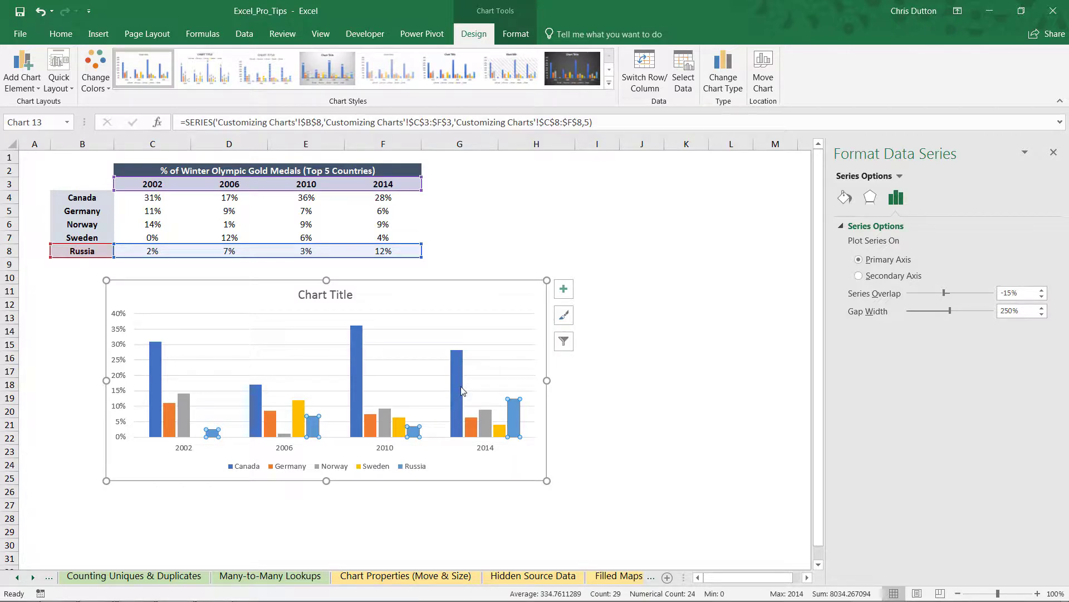
pyautogui.moveTo(461, 390)
pyautogui.rightClick(516, 414)
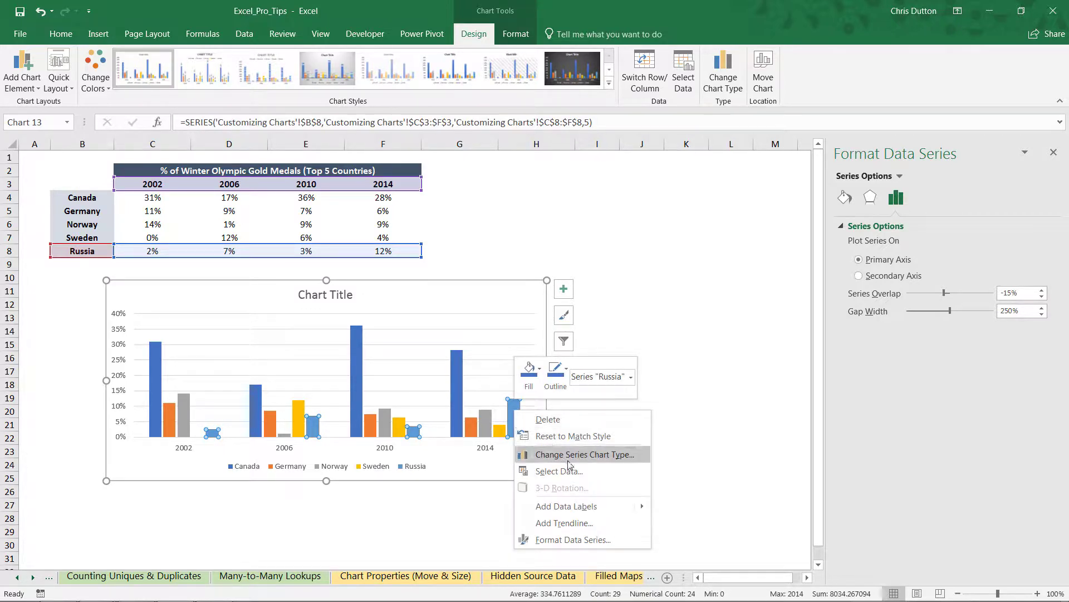
pyautogui.click(596, 536)
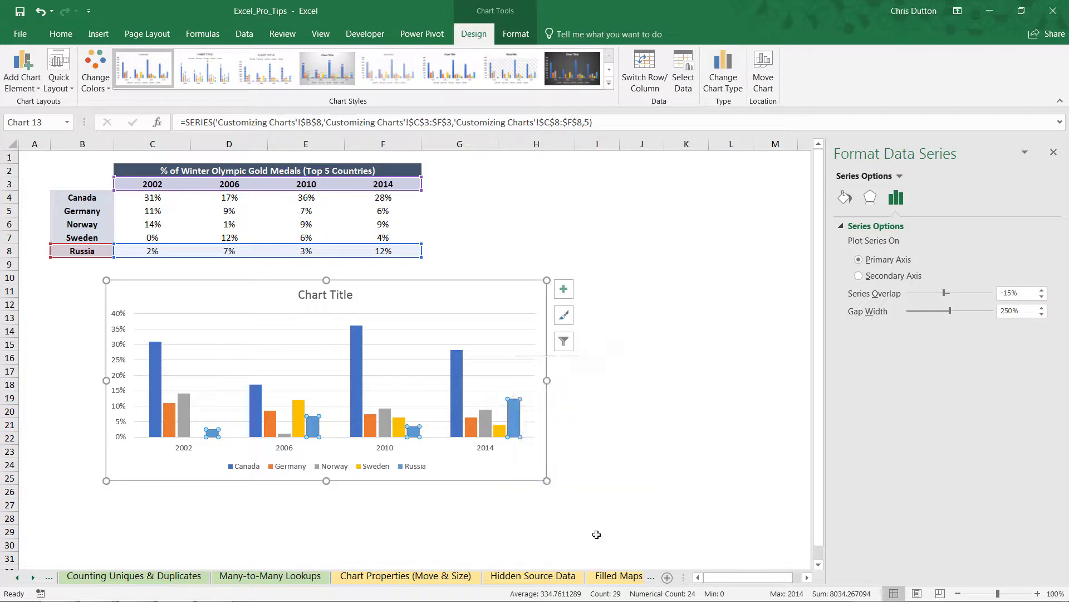
pyautogui.click(845, 198)
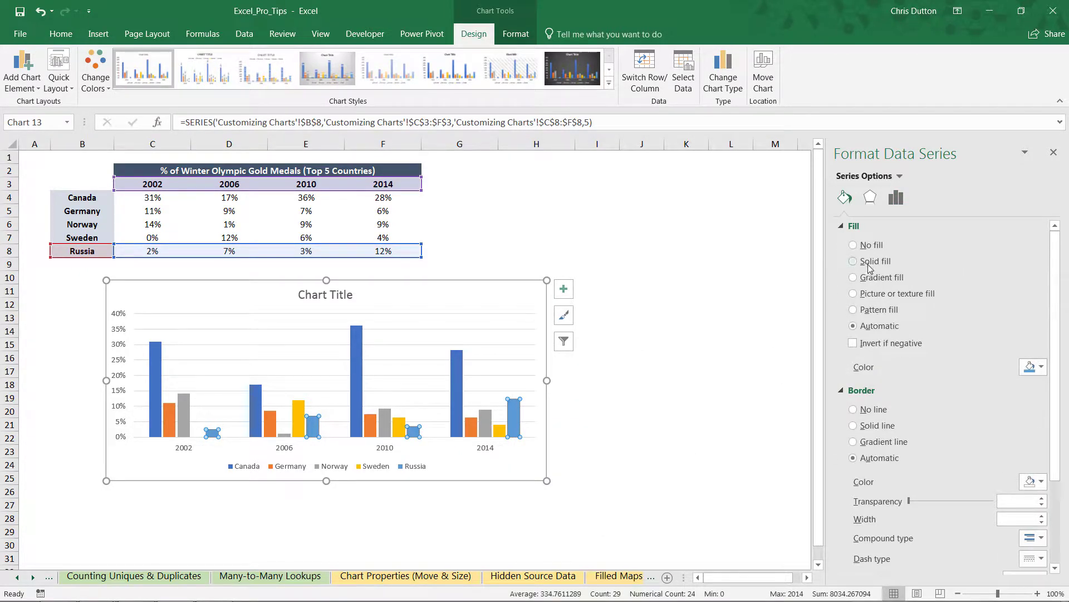
pyautogui.click(1039, 369)
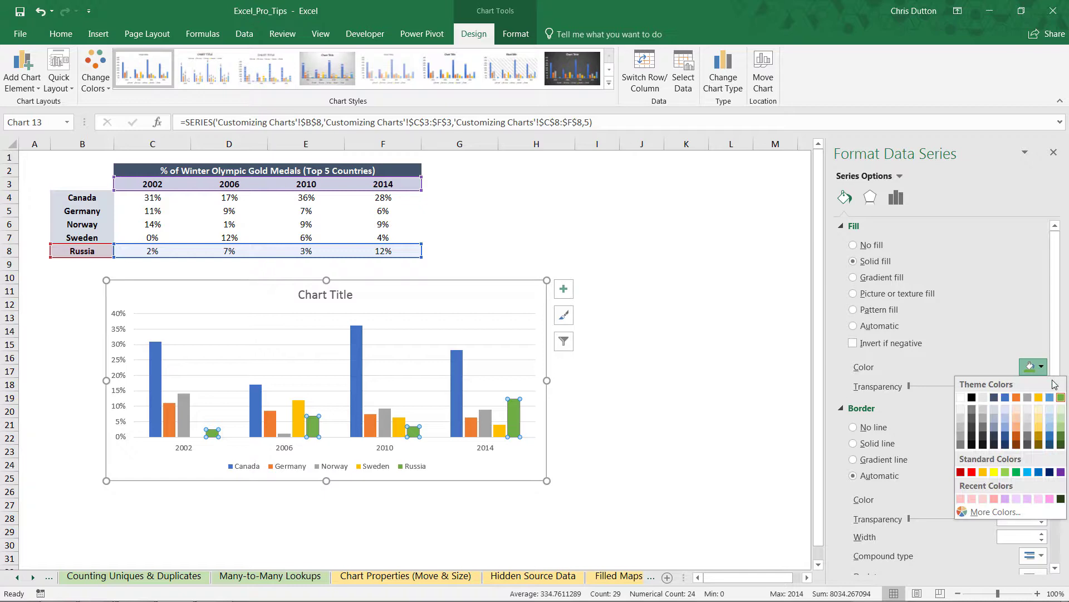
pyautogui.click(1060, 398)
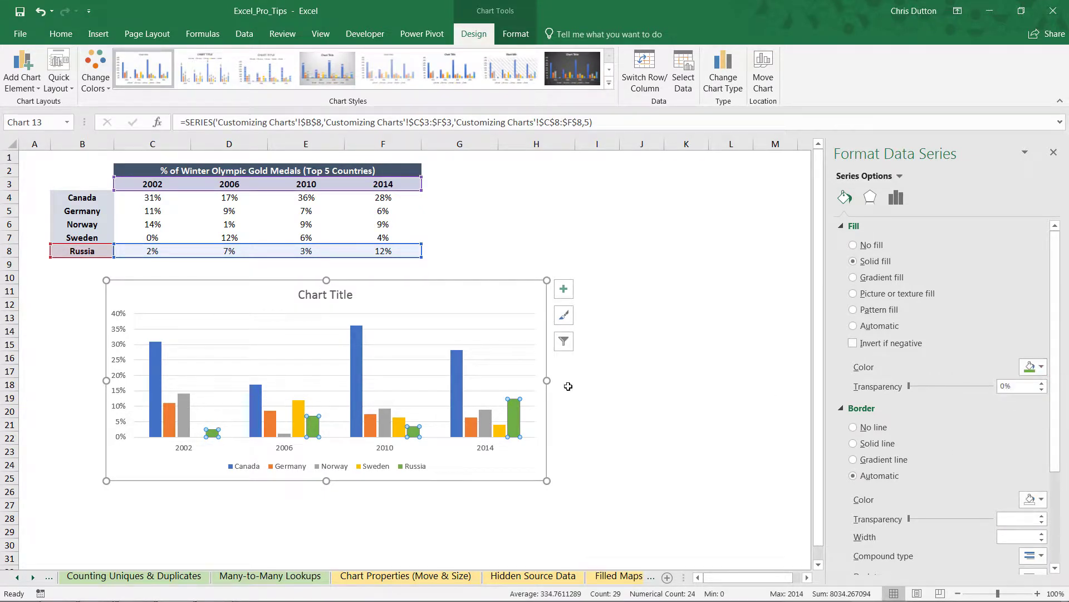
pyautogui.click(596, 385)
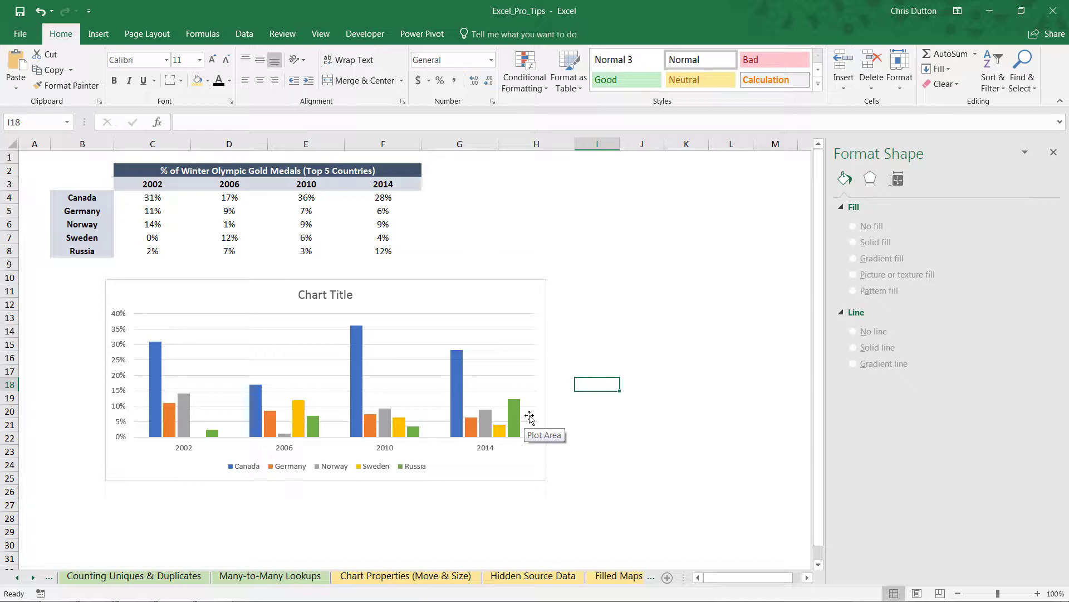
# Widen the legend across the bottom of the chart
pyautogui.click(432, 469)
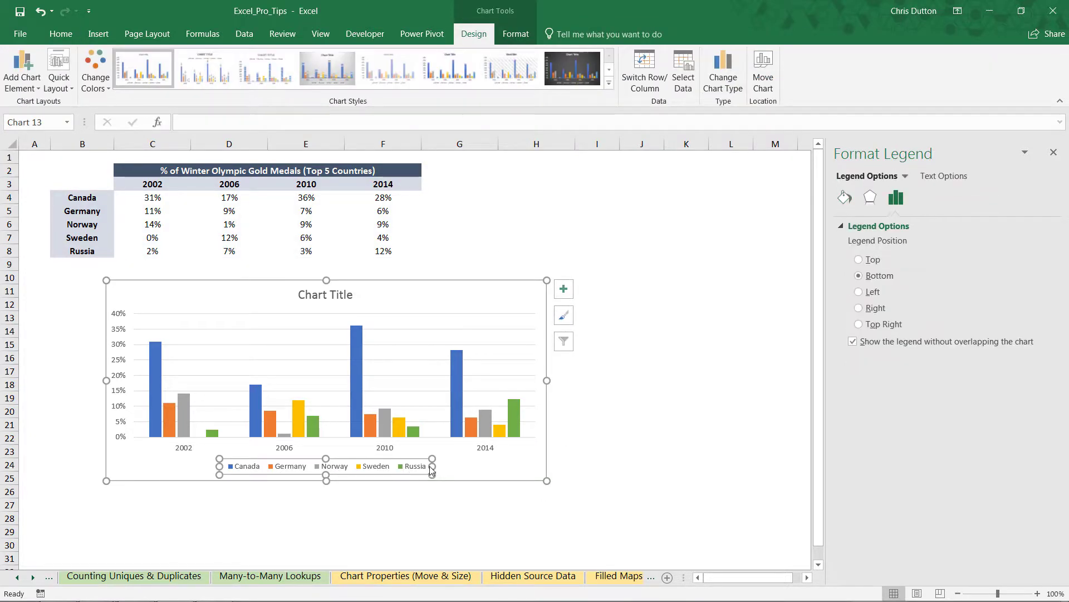
pyautogui.moveTo(432, 470); pyautogui.dragTo(487, 466)
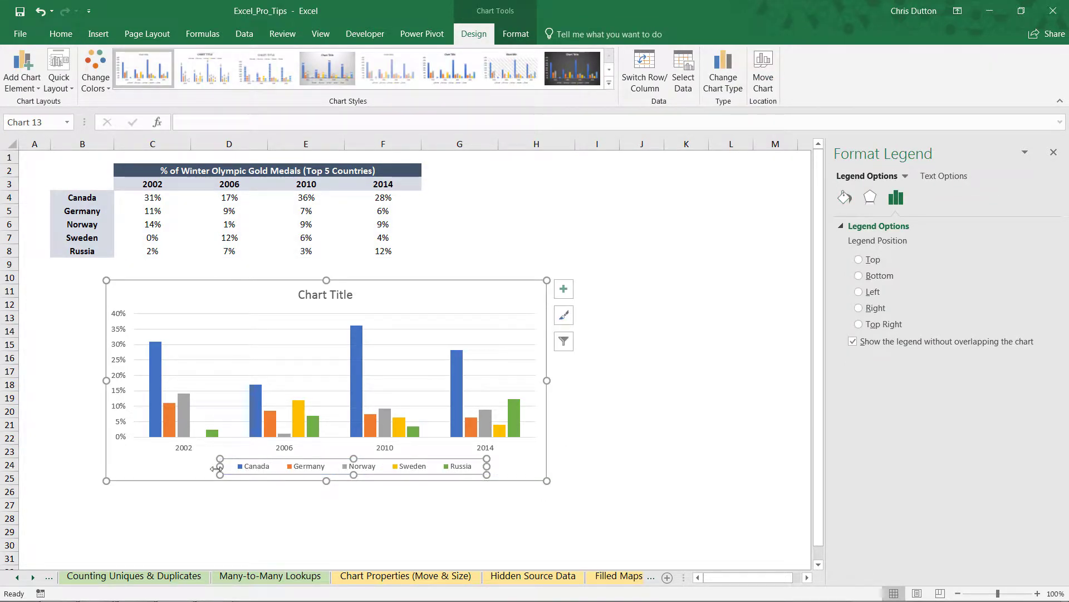
pyautogui.moveTo(217, 469); pyautogui.dragTo(168, 468)
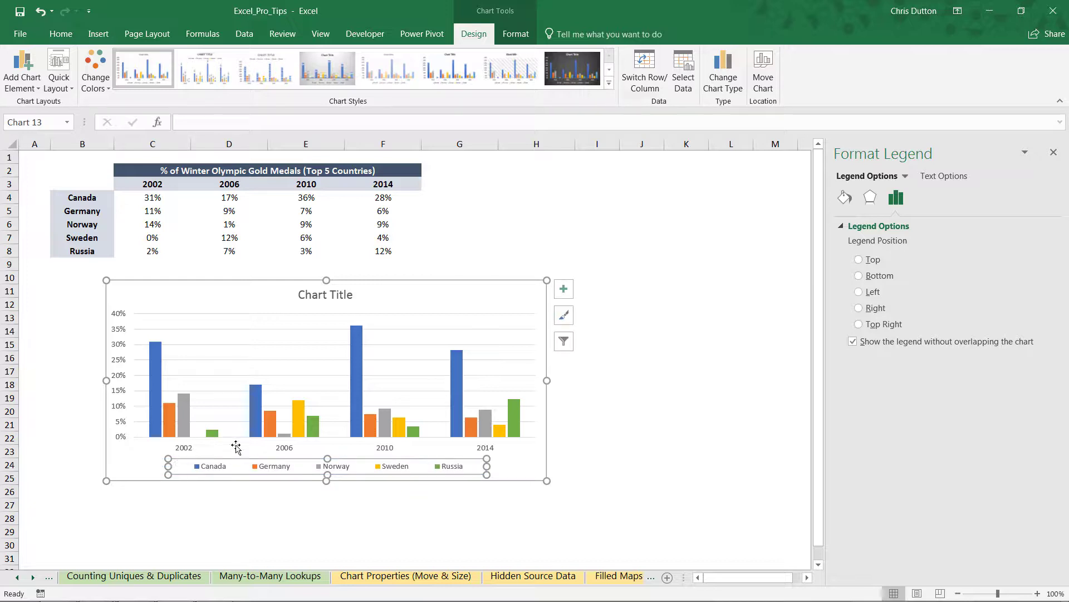
# Make the year axis labels bold and one font size larger
pyautogui.click(284, 451)
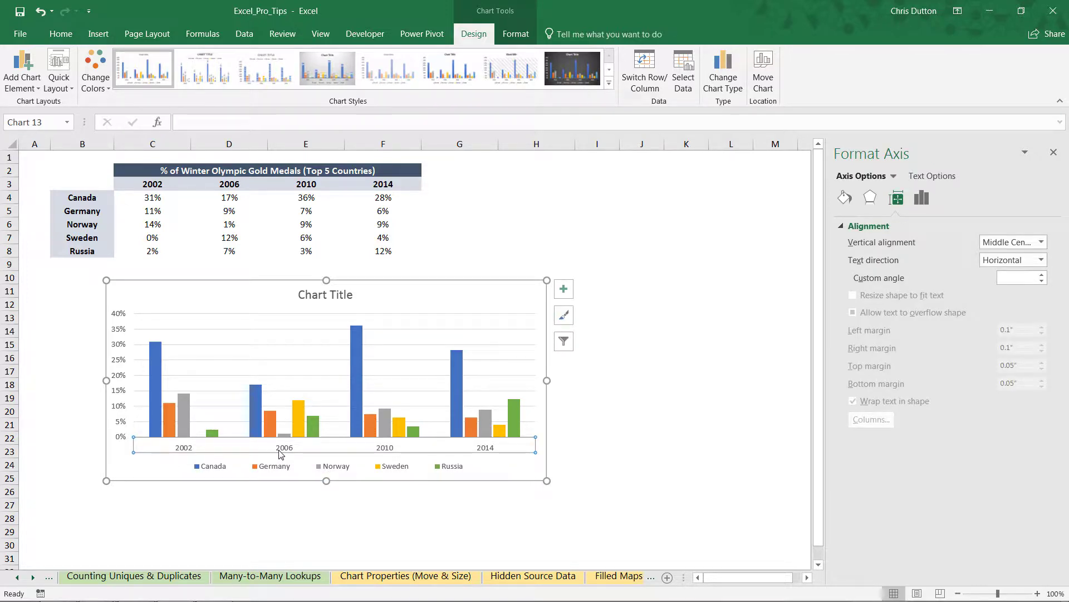
pyautogui.hotkey('ctrl', 'b')
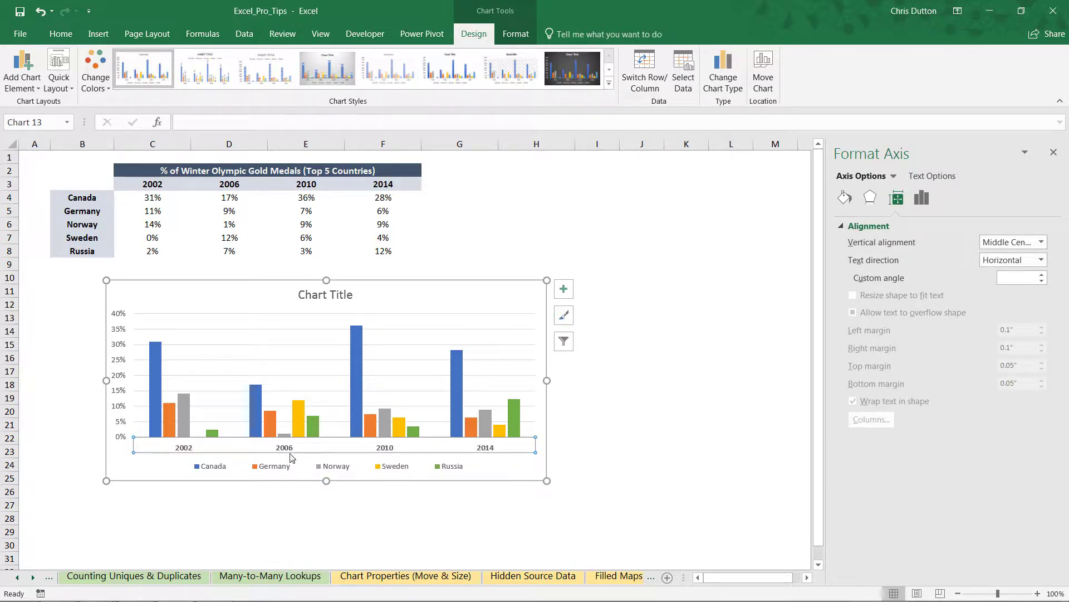
pyautogui.click(61, 35)
pyautogui.click(212, 60)
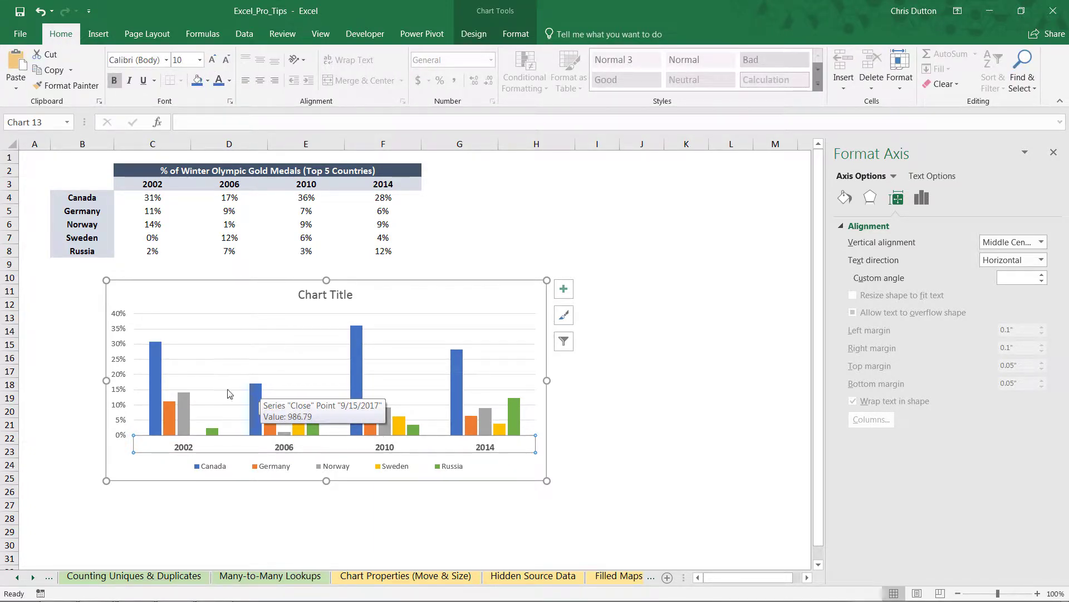
# Shrink the percentage axis labels to 7 pt and make them italic
pyautogui.click(121, 315)
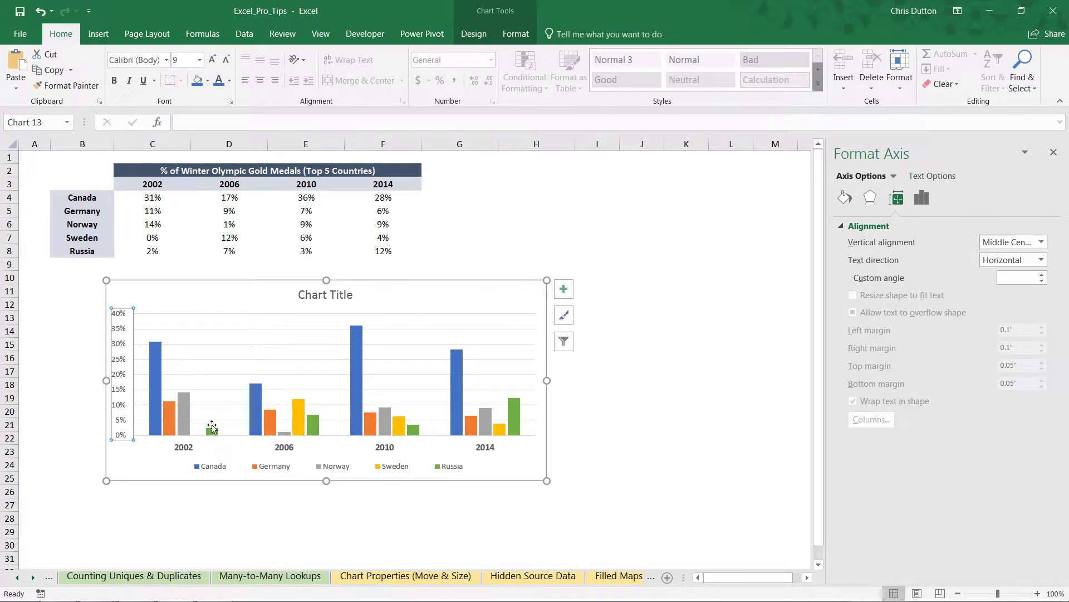
pyautogui.click(226, 60)
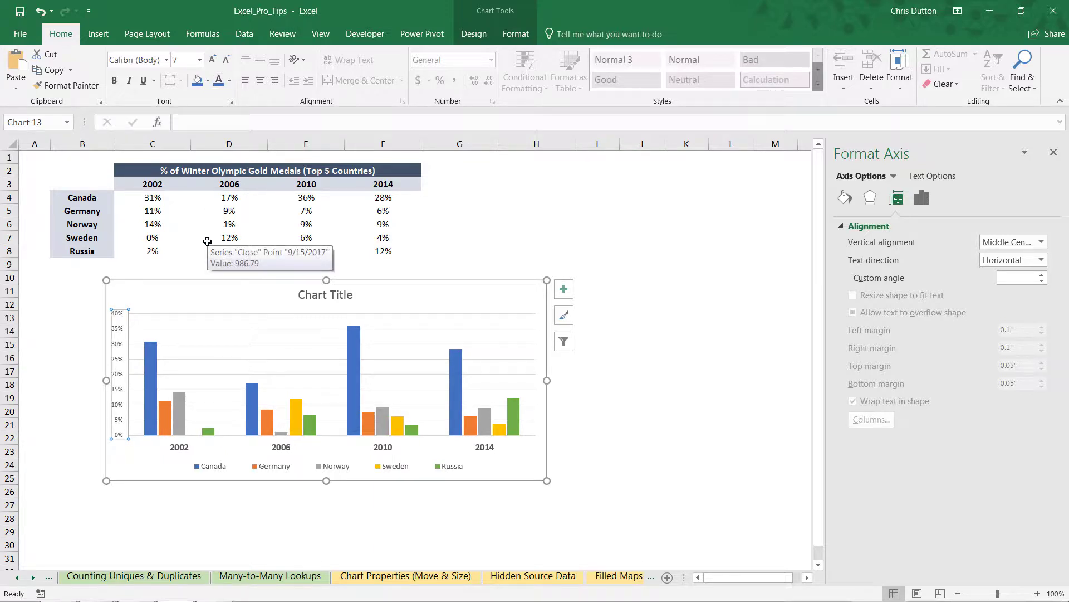
pyautogui.hotkey('ctrl', 'i')
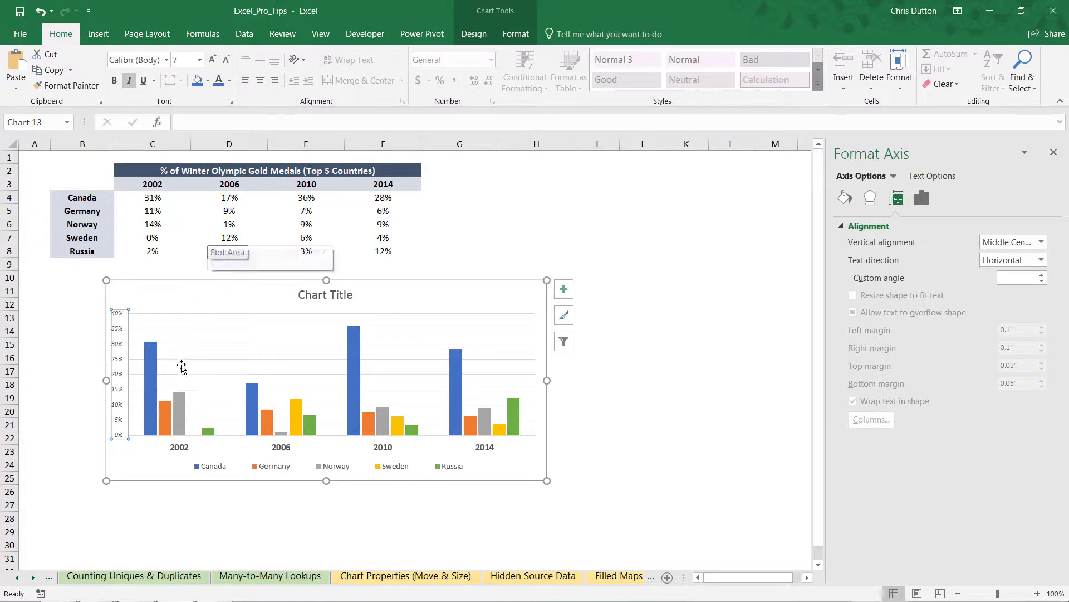
pyautogui.click(142, 464)
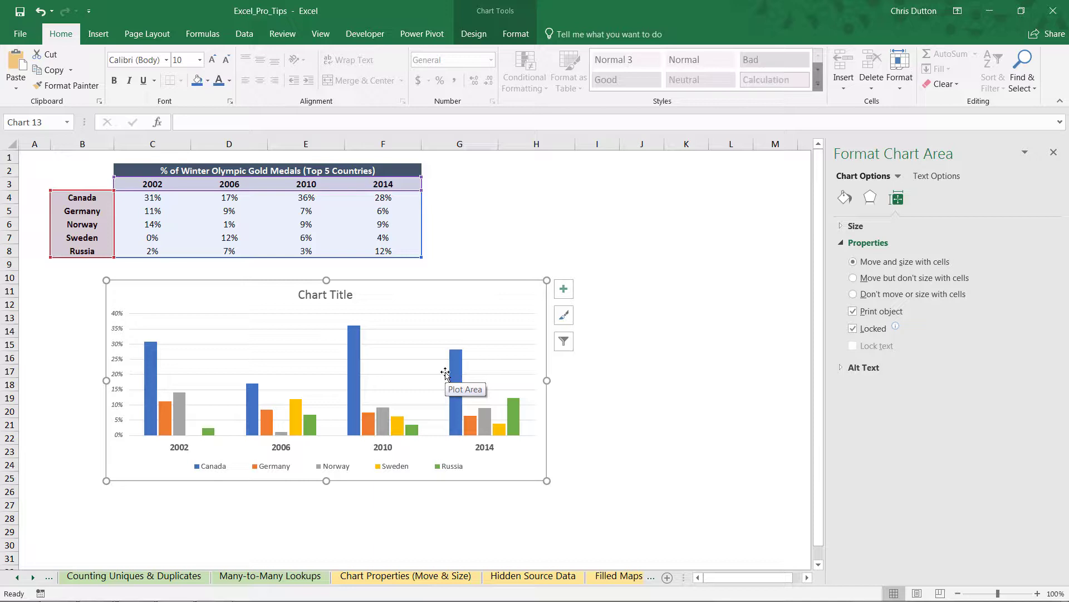
# Add data labels to the Canada columns
pyautogui.click(356, 357)
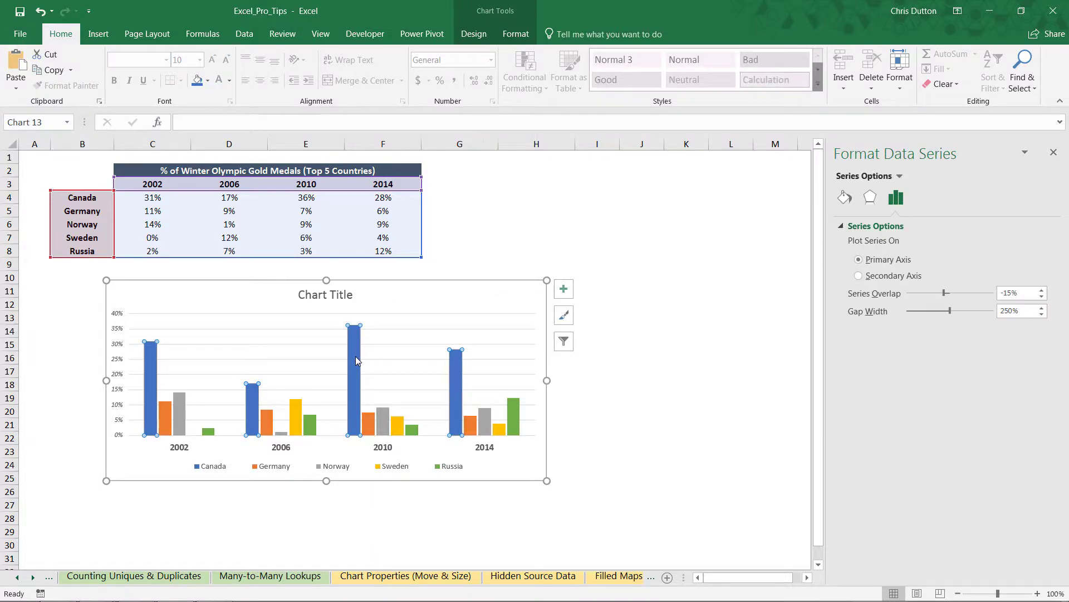
pyautogui.rightClick(355, 361)
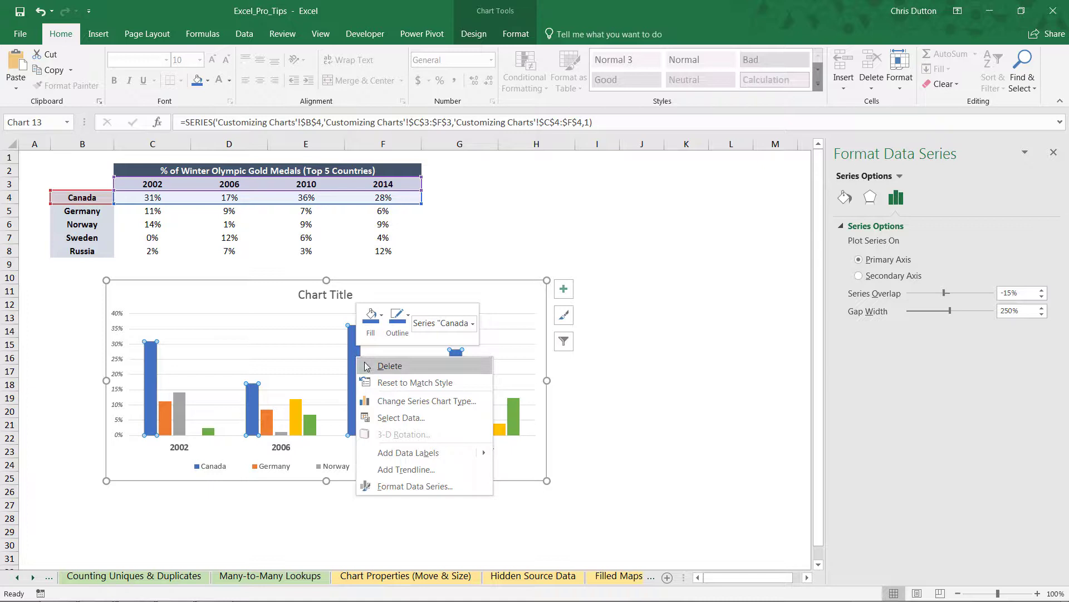
pyautogui.click(428, 458)
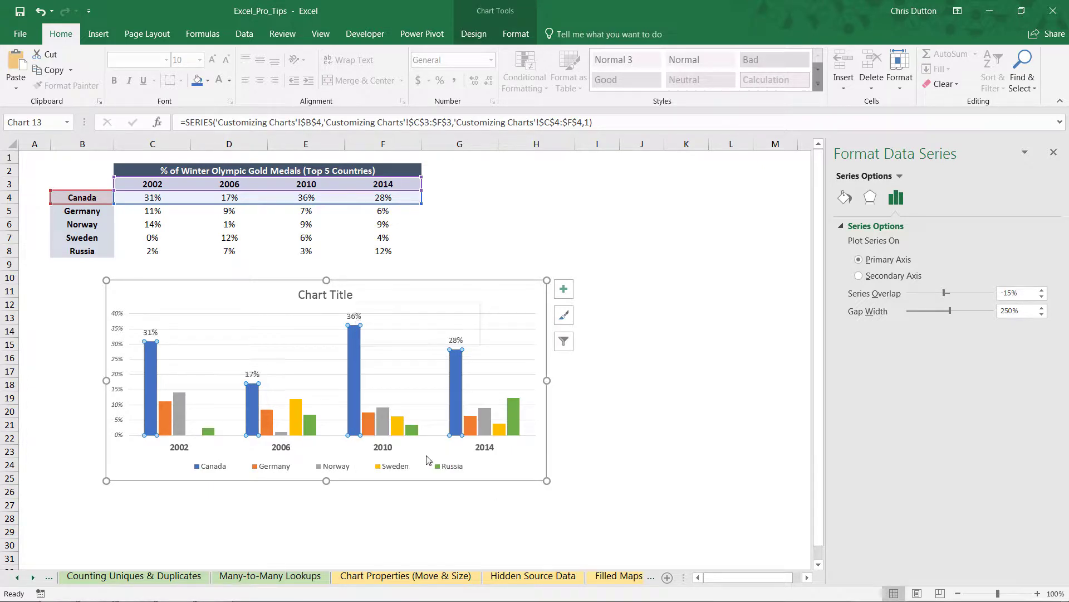
# Format the Canada labels with blue fill, white bold text and a smaller font
pyautogui.click(355, 315)
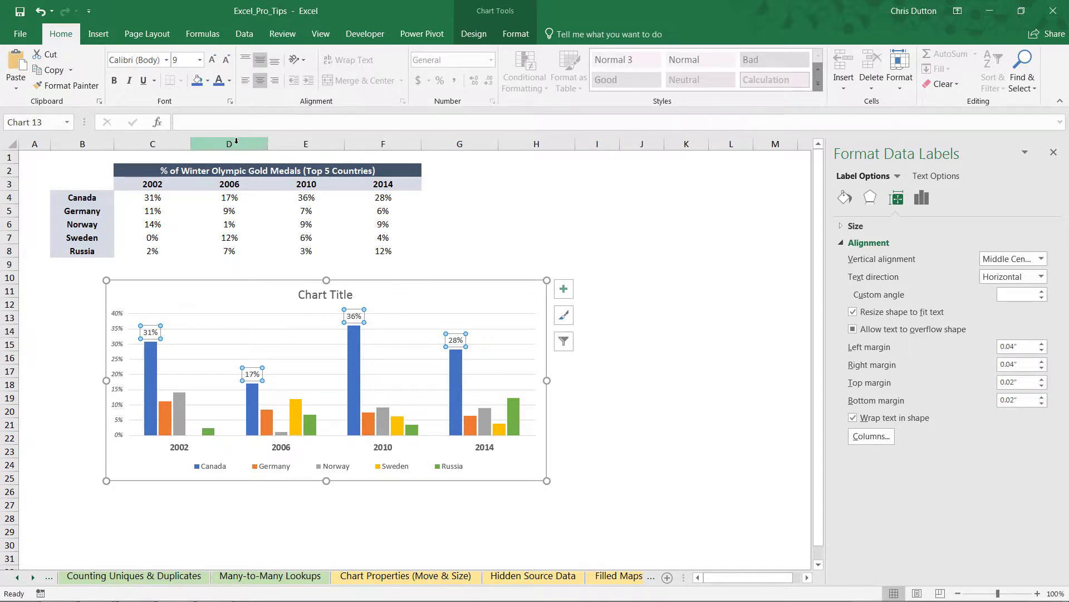
pyautogui.click(198, 81)
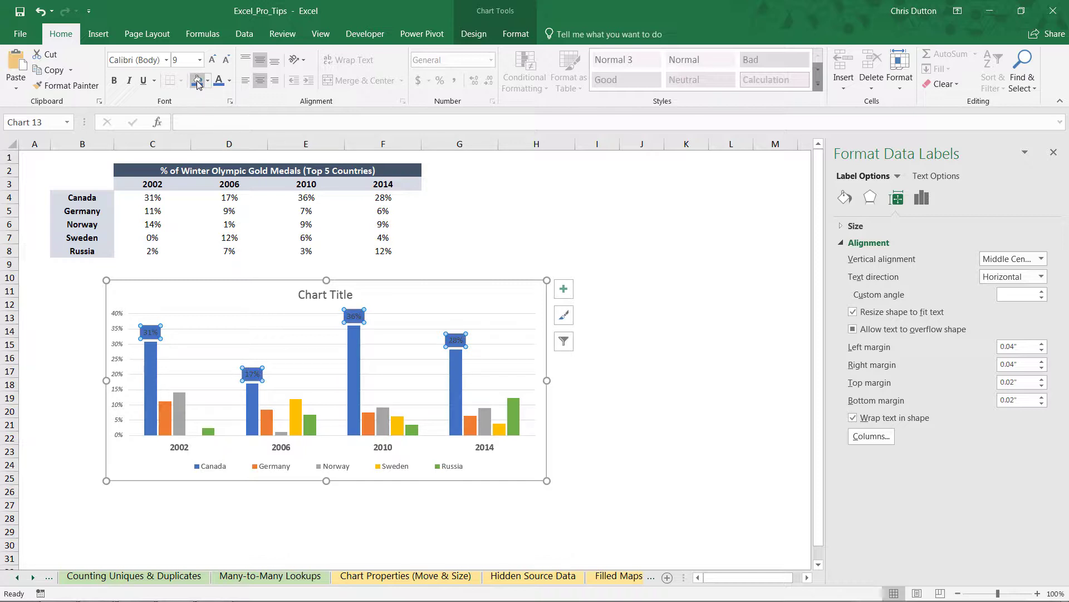
pyautogui.click(229, 80)
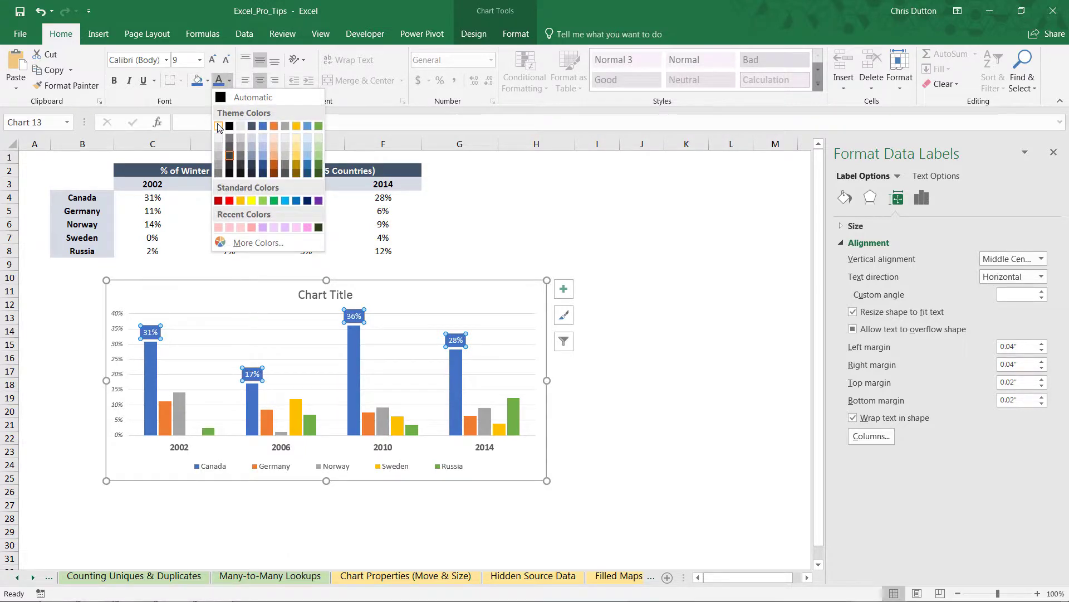
pyautogui.click(218, 126)
pyautogui.click(563, 288)
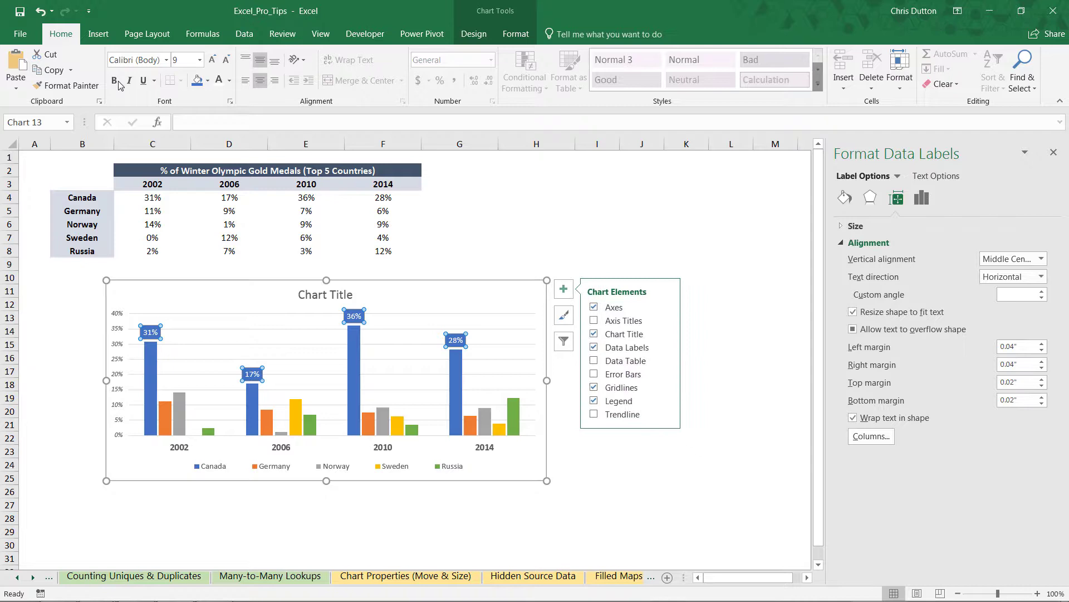
pyautogui.click(564, 315)
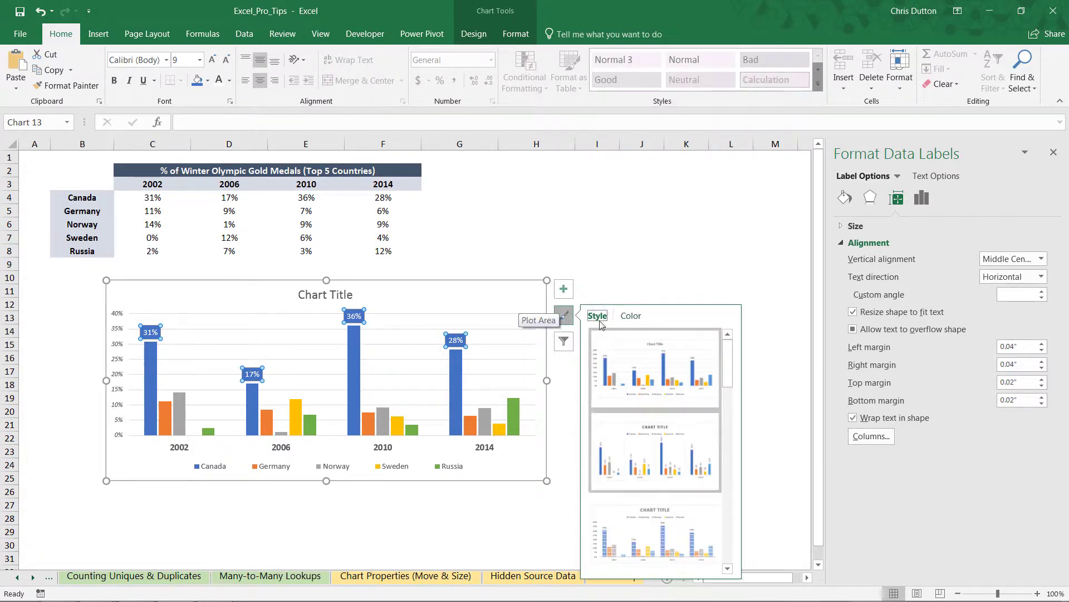
pyautogui.click(612, 267)
pyautogui.click(351, 318)
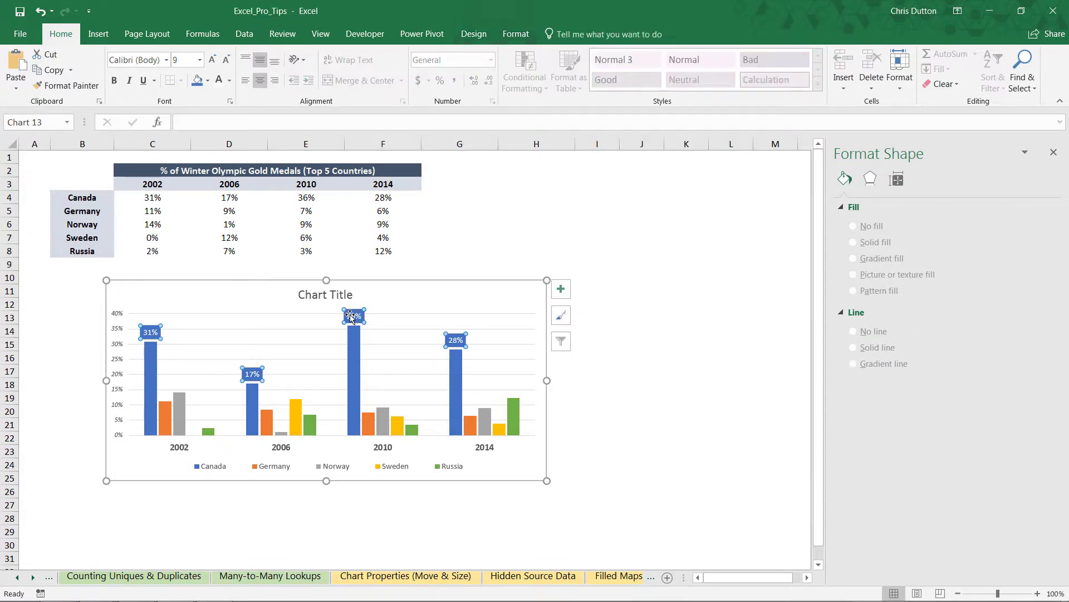
pyautogui.click(115, 81)
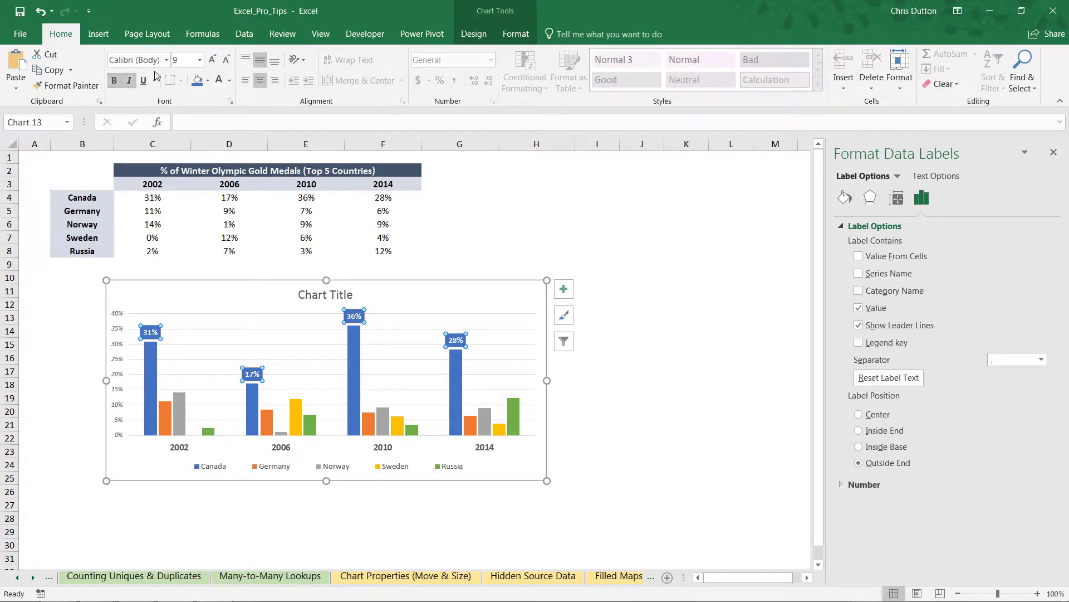
pyautogui.click(229, 60)
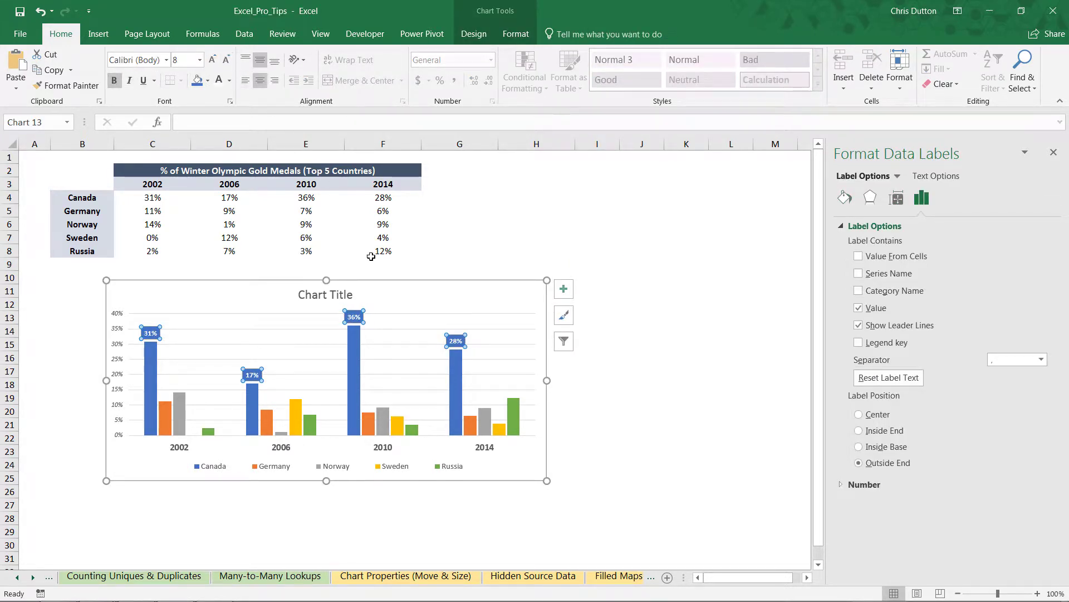
pyautogui.click(472, 262)
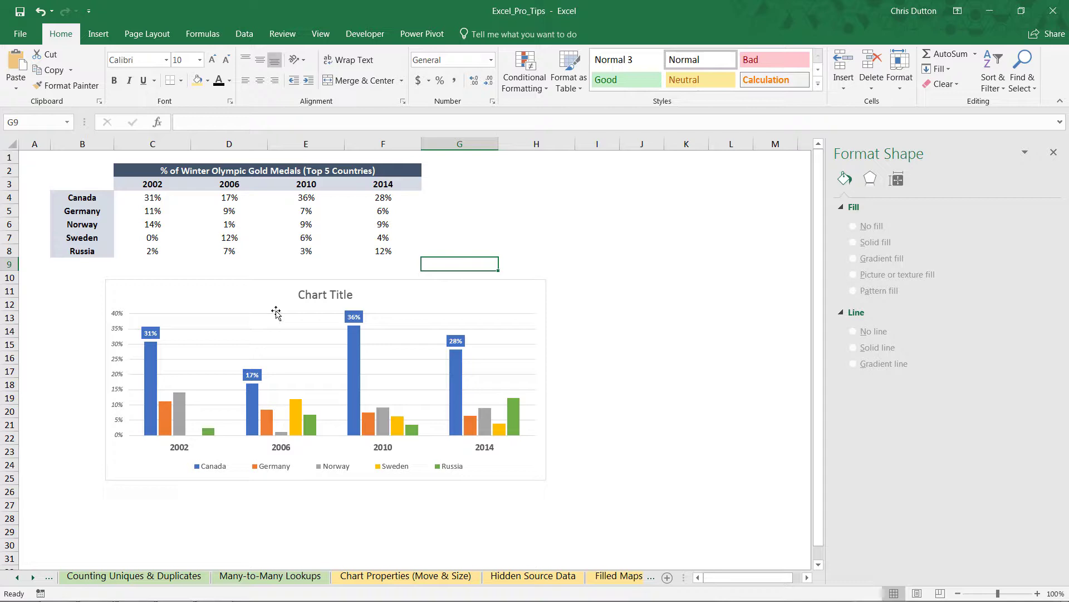
# Delete the default Chart Title and drag the plot area's top edge down
pyautogui.click(312, 287)
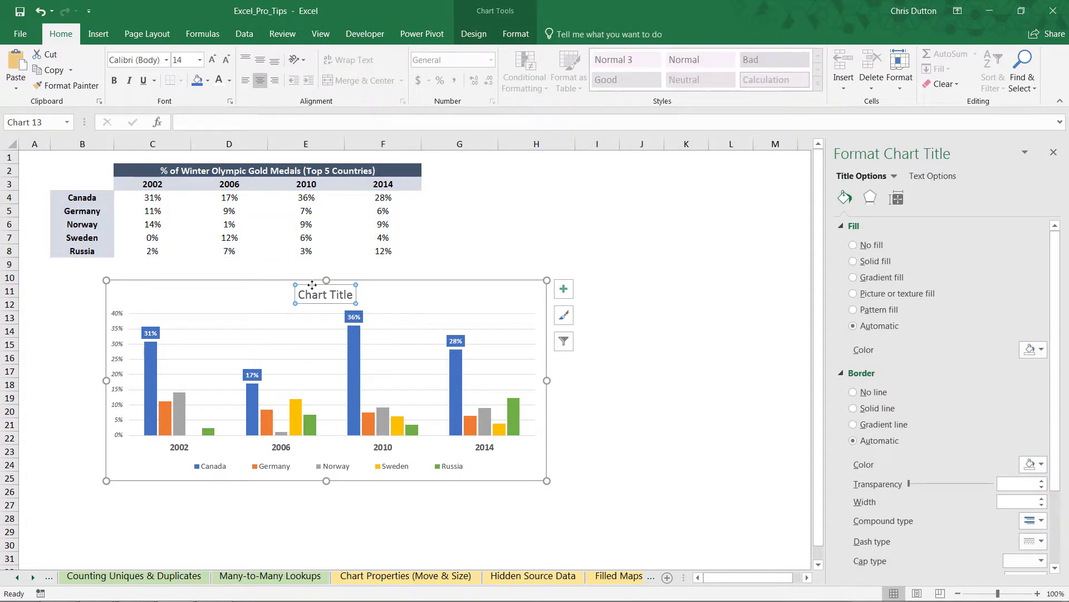
pyautogui.press('Delete')
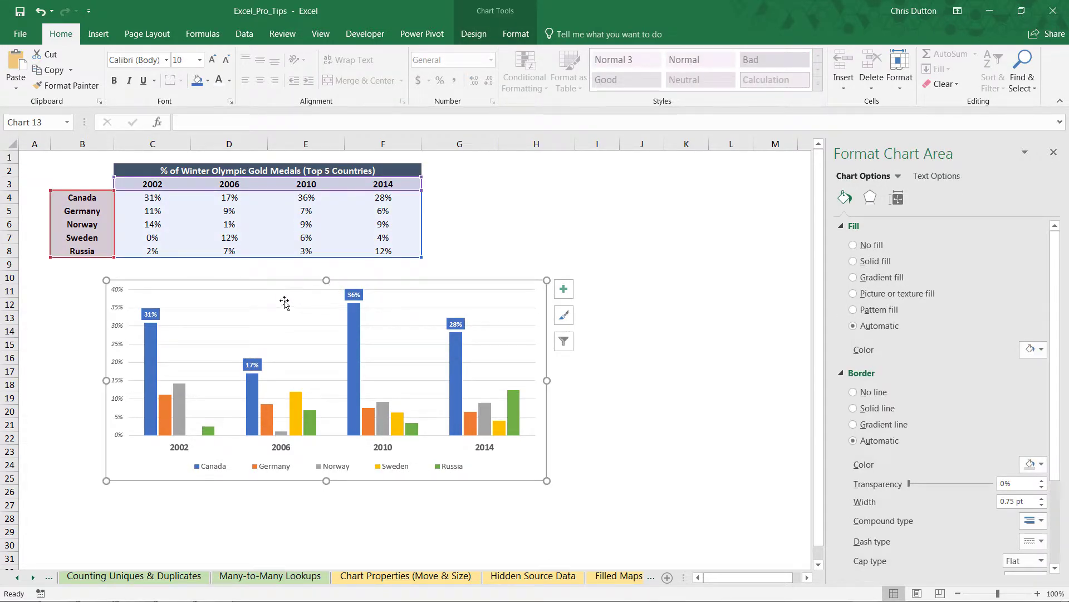
pyautogui.click(291, 299)
pyautogui.moveTo(332, 288); pyautogui.dragTo(325, 317)
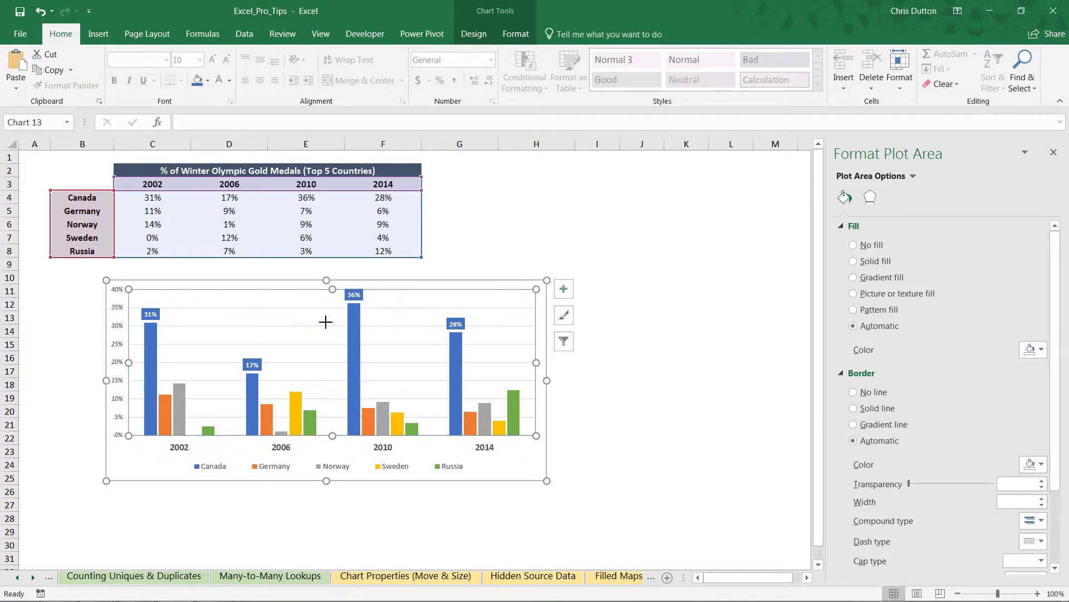
pyautogui.click(238, 303)
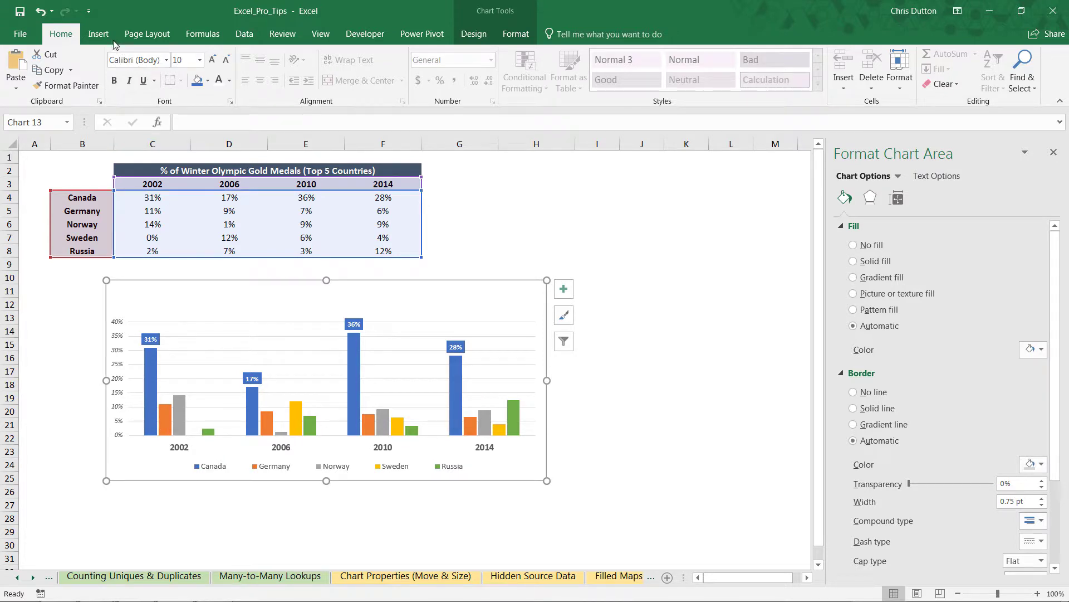
# Choose the Text Box tool from Insert > Shapes
pyautogui.click(99, 33)
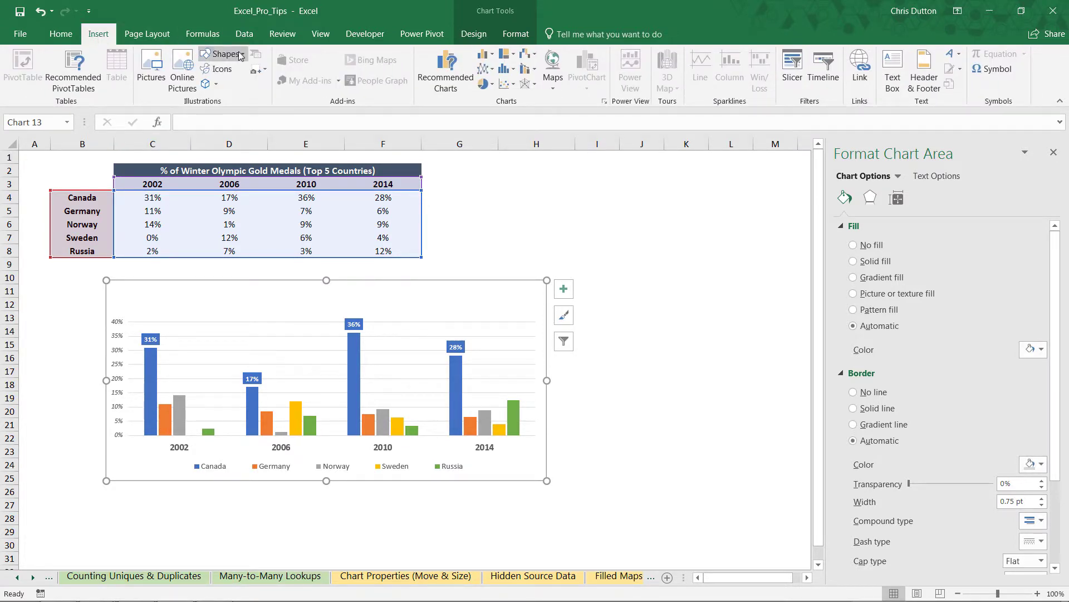
pyautogui.click(222, 53)
pyautogui.click(209, 86)
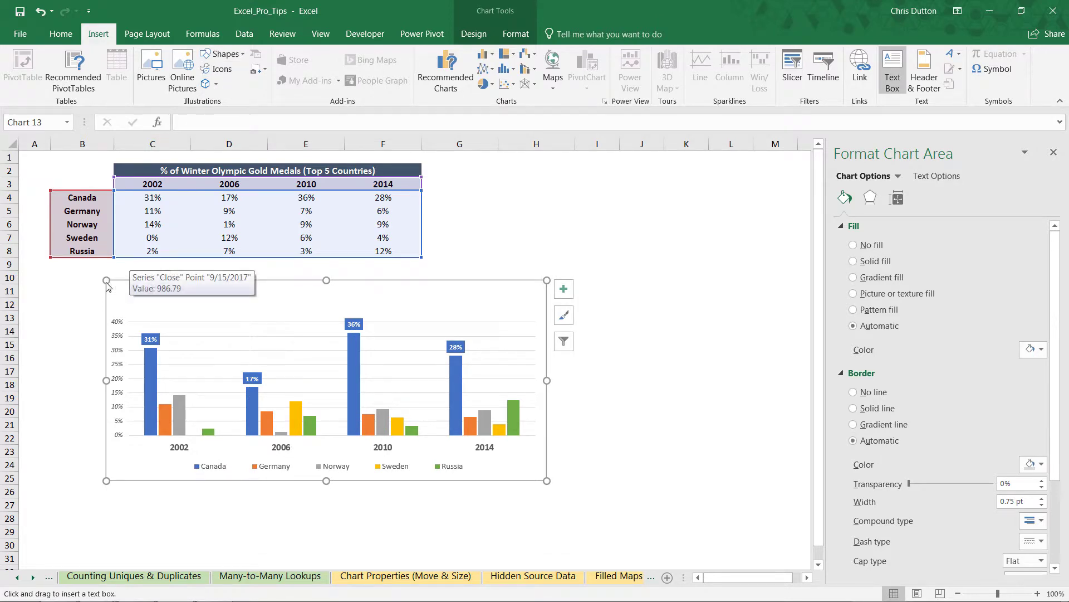
# Draw a text box titled 'Share of Winter Olympic Gold Medals (Top 5 Countries)', italicizing 'Top 5 Countries'
pyautogui.moveTo(107, 283)
pyautogui.mouseDown()
pyautogui.moveTo(155, 299)
pyautogui.moveTo(520, 303)
pyautogui.moveTo(542, 314)
pyautogui.mouseUp()
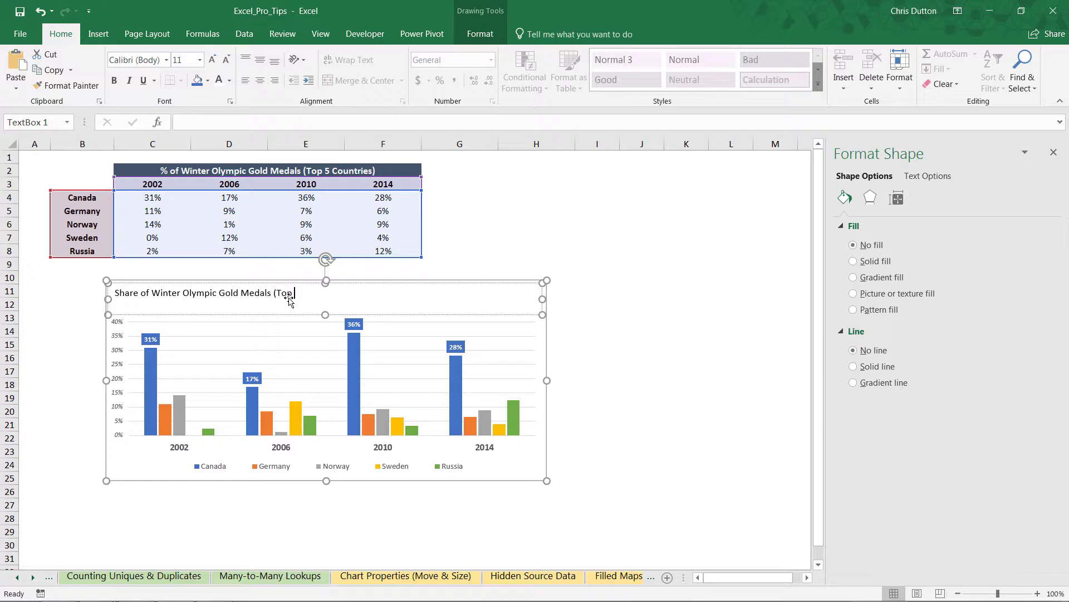
pyautogui.write('5 Countries')
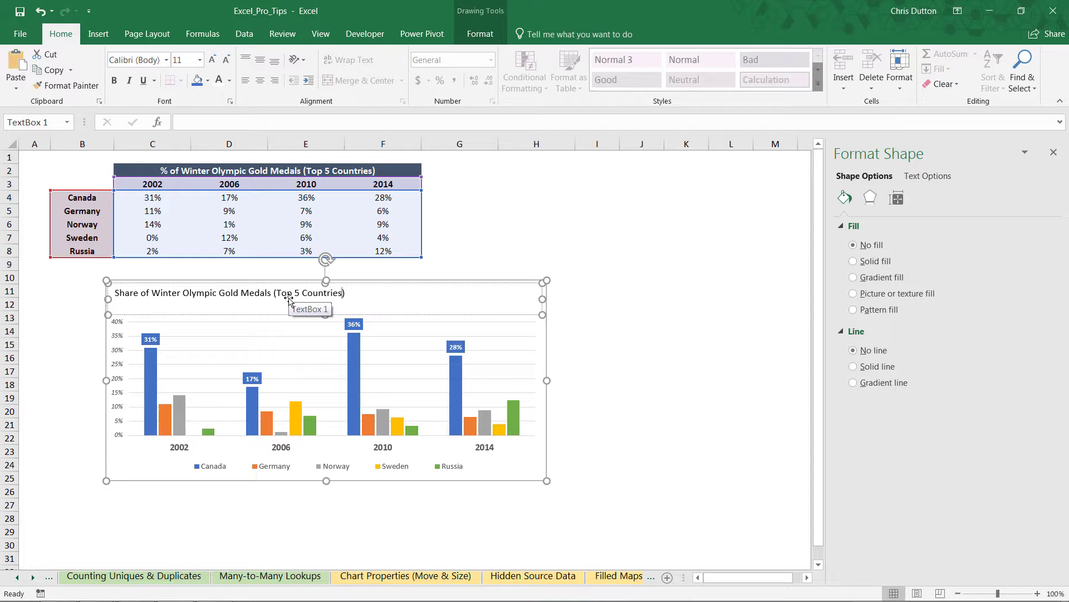
pyautogui.hotkey('shift', 'Left')
pyautogui.hotkey('shift', 'Left')
pyautogui.hotkey('shift', 'Left')
pyautogui.hotkey('shift', 'Left')
pyautogui.hotkey('shift', 'Left')
pyautogui.hotkey('shift', 'Left')
pyautogui.hotkey('shift', 'Left')
pyautogui.hotkey('shift', 'Left')
pyautogui.hotkey('shift', 'Left')
pyautogui.hotkey('shift', 'Left')
pyautogui.hotkey('shift', 'Left')
pyautogui.hotkey('shift', 'Left')
pyautogui.hotkey('shift', 'Left')
pyautogui.hotkey('shift', 'Left')
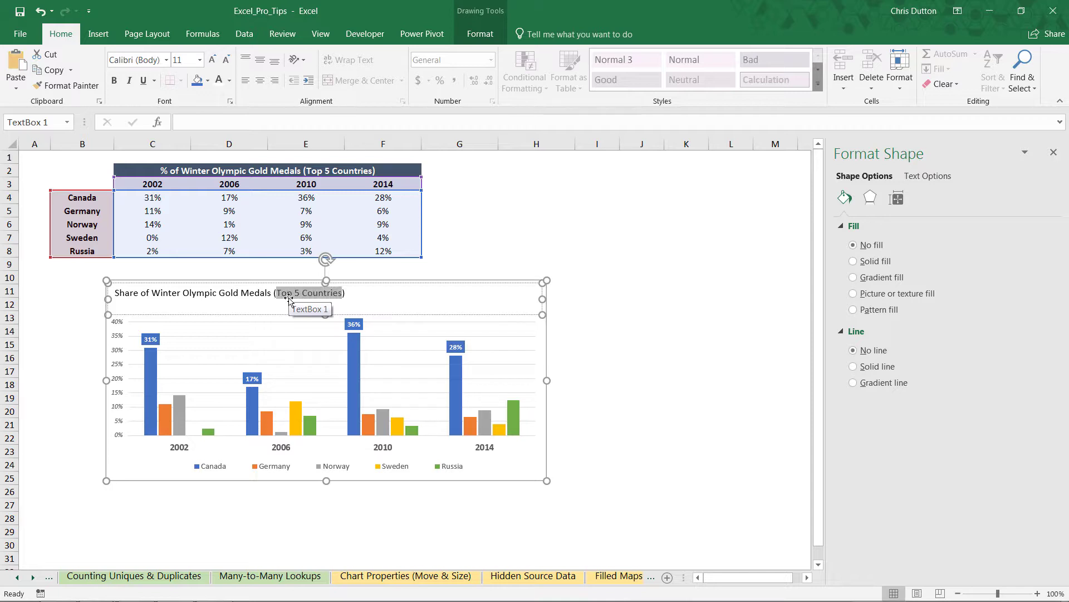
pyautogui.hotkey('ctrl', 'i')
# Bold 'Share of Winter Olympic Gold Medals' and enlarge the whole title to 12 pt
pyautogui.moveTo(272, 293); pyautogui.dragTo(115, 292)
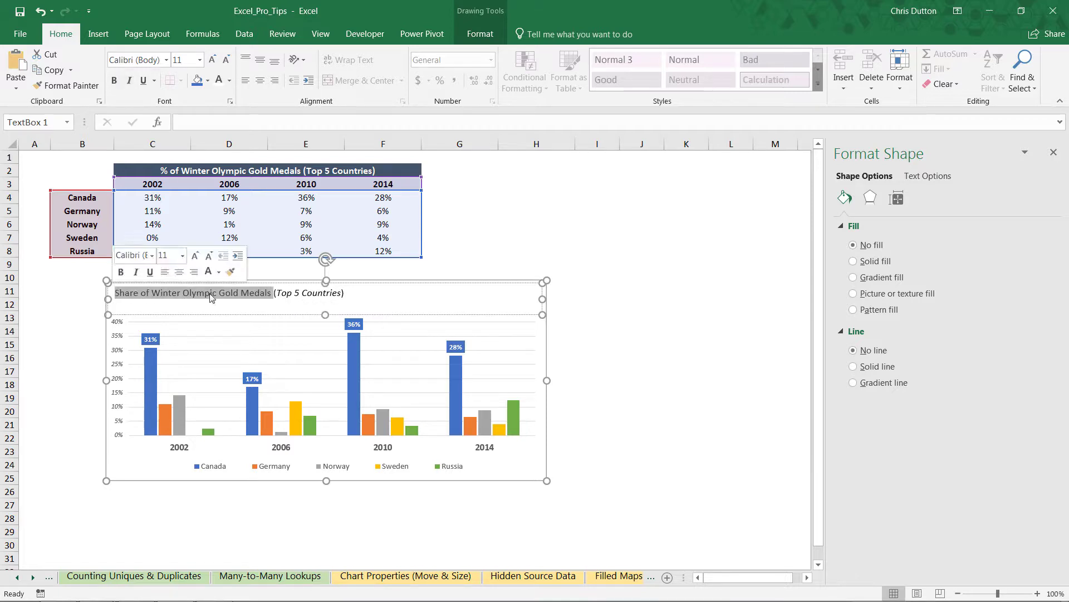
pyautogui.hotkey('ctrl', 'b')
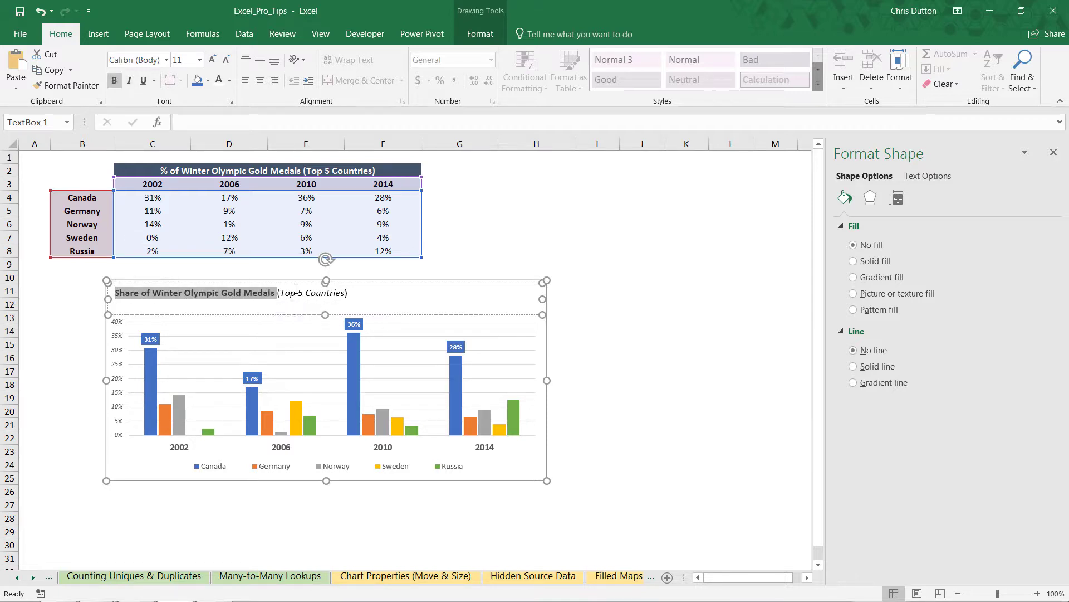
pyautogui.click(295, 291)
pyautogui.hotkey('ctrl', 'a')
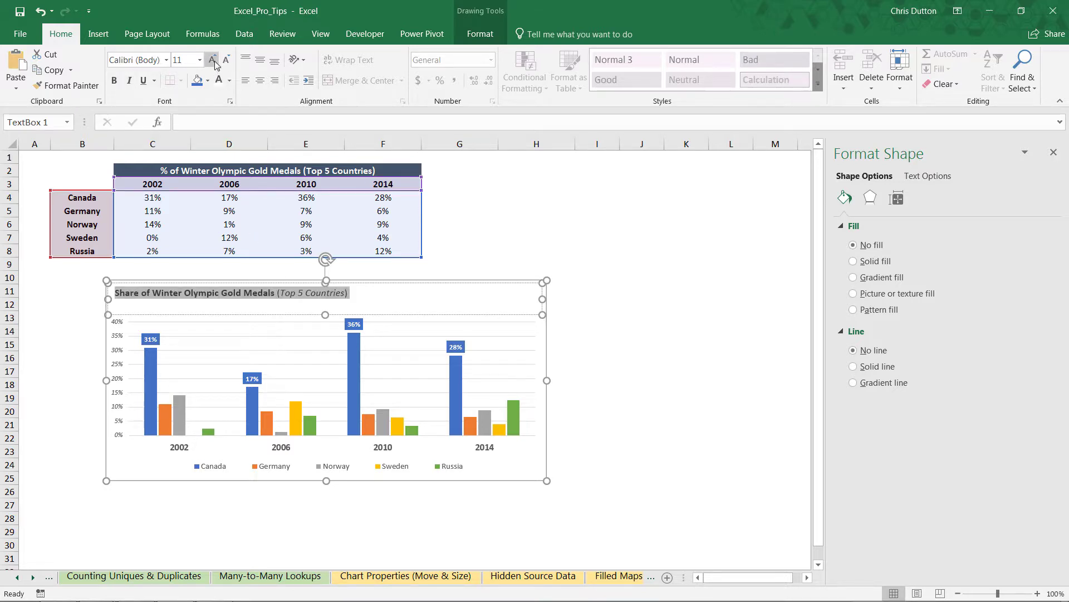
pyautogui.click(212, 59)
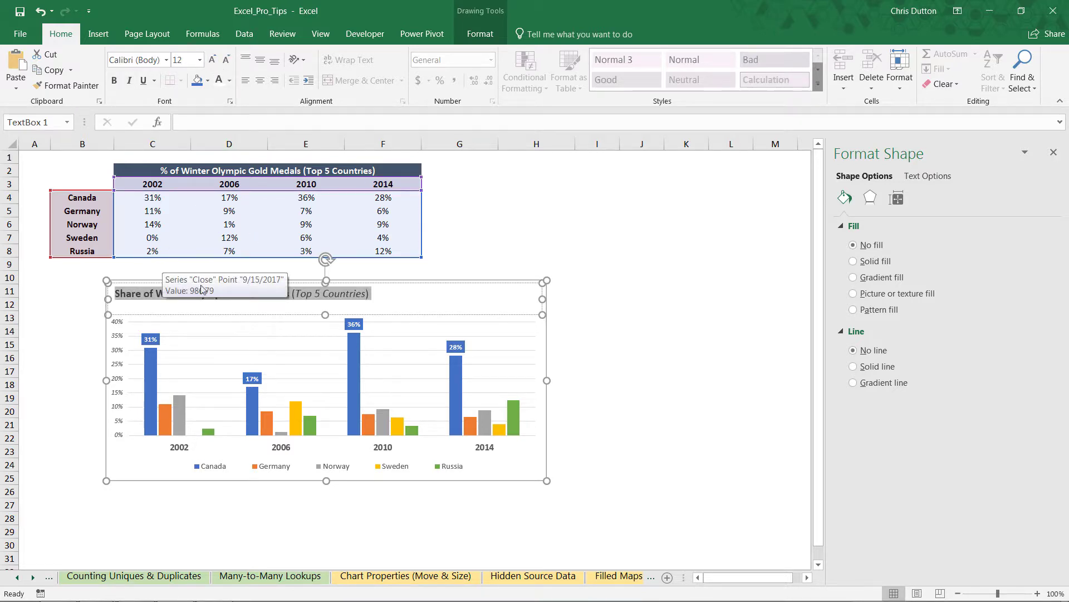
pyautogui.click(336, 290)
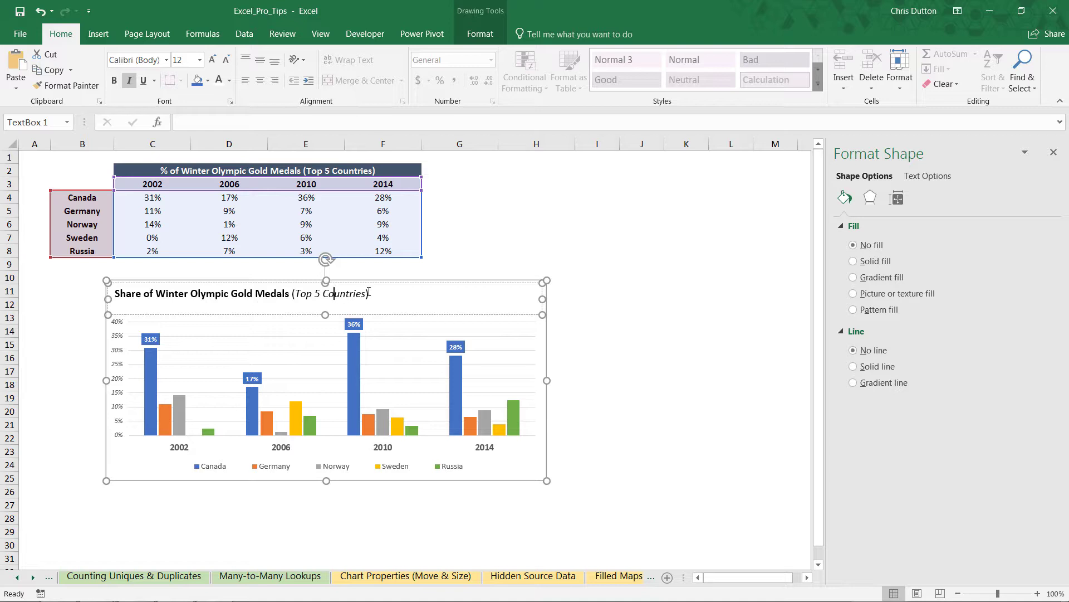
# Type the subtitle 'Canada dominated the Winter Games from 2002-2014…36%…in 2010' below the title and select it
pyautogui.click(368, 293)
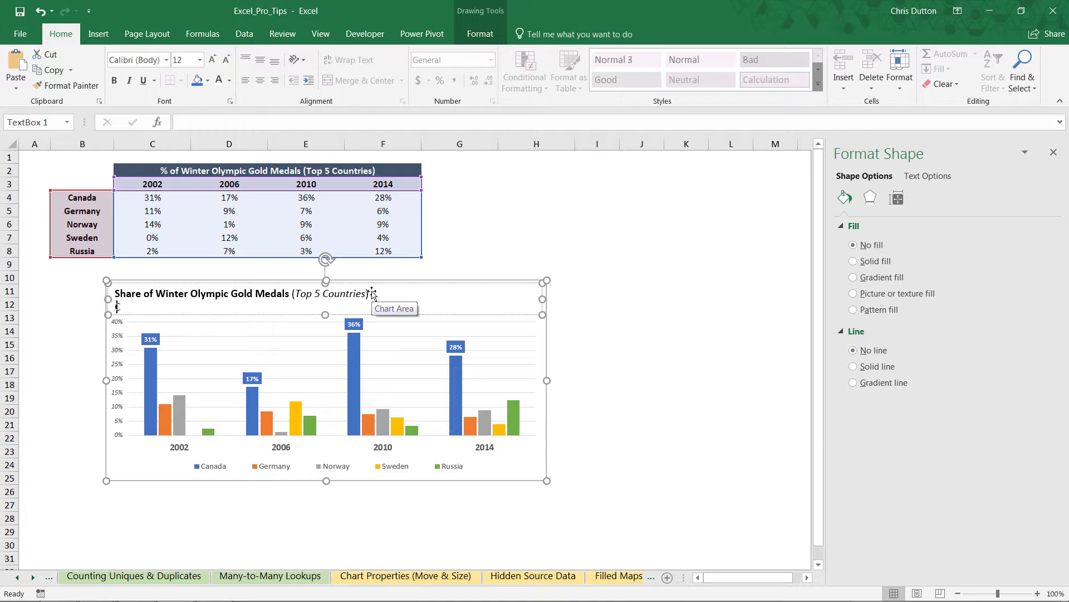
pyautogui.write('Canada dominated the Winter G')
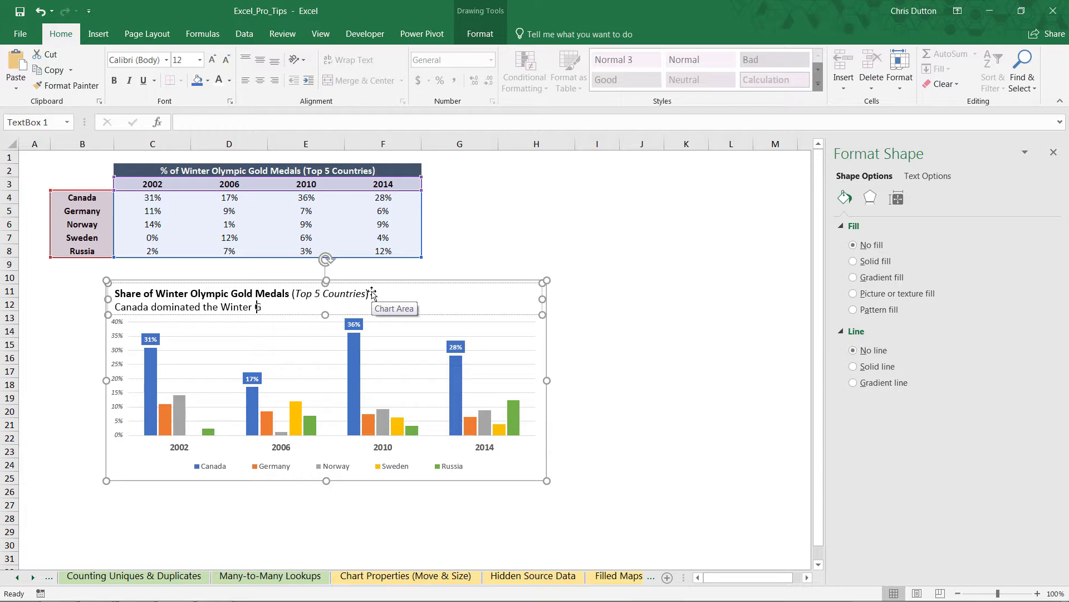
pyautogui.write('ames from 2002-2014, capturing an')
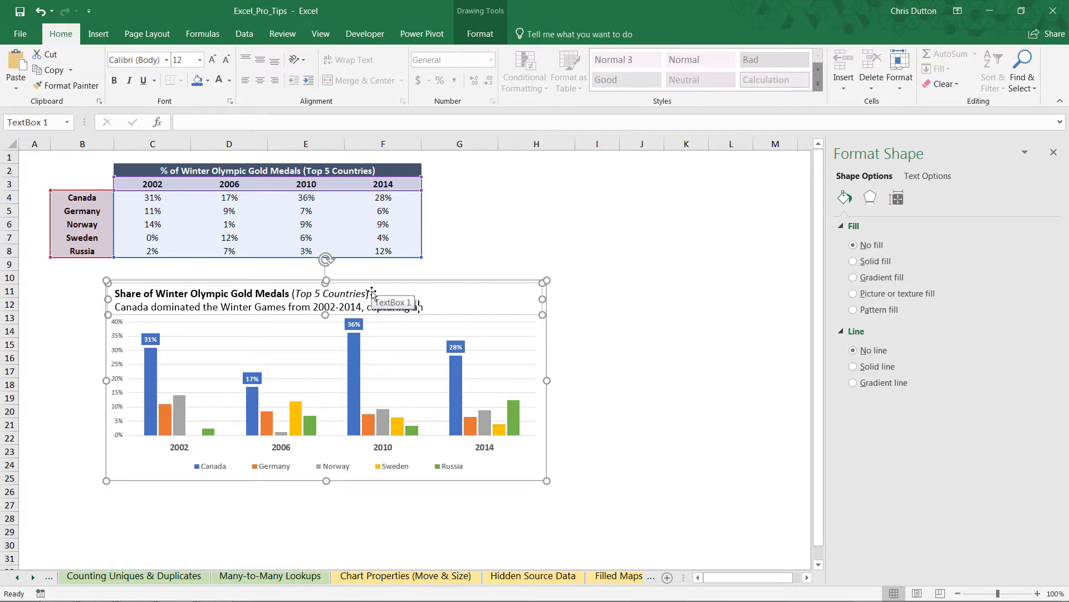
pyautogui.write(' unprecedented 36% of all gold')
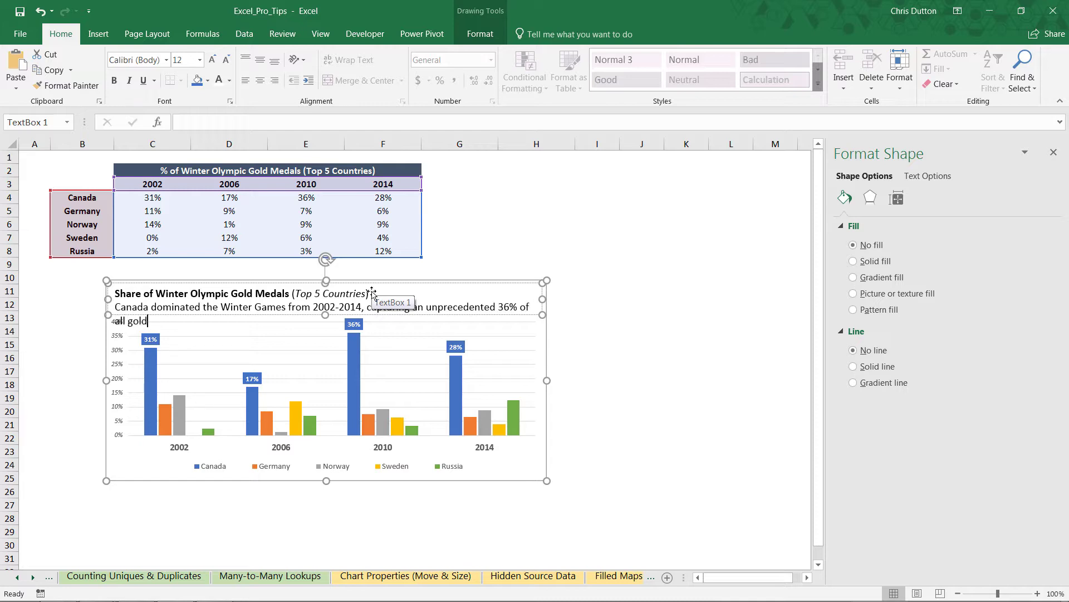
pyautogui.write(' medals in 2010')
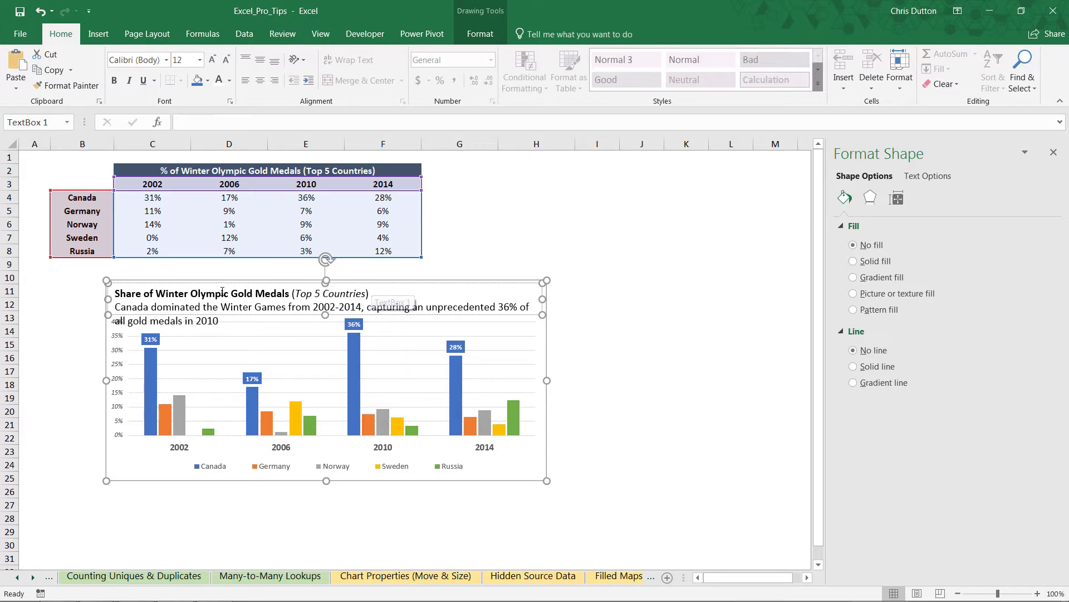
pyautogui.moveTo(116, 306); pyautogui.dragTo(234, 317)
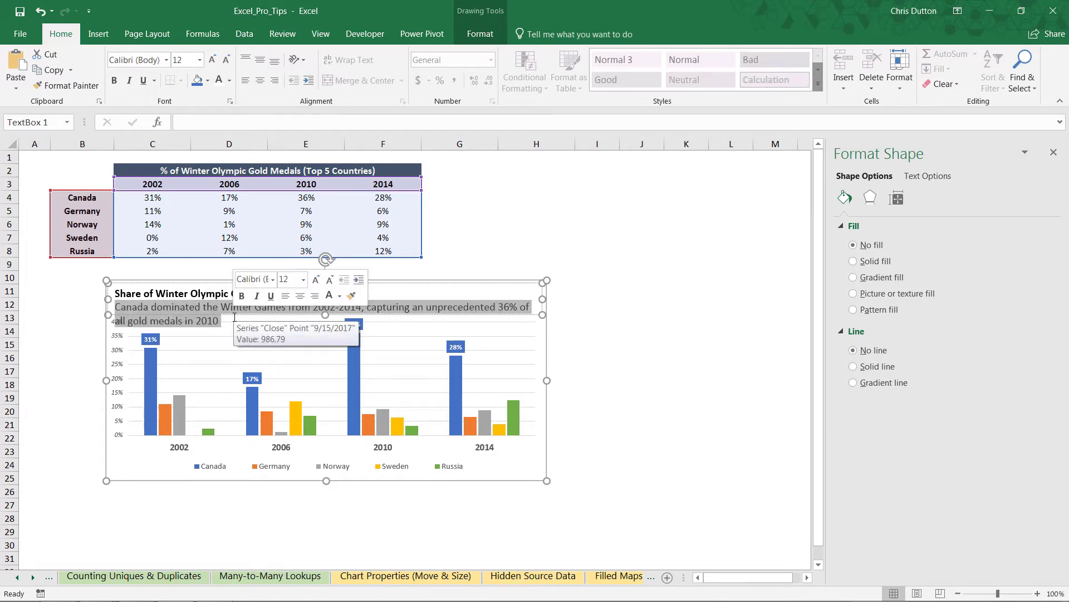
# Drop the subtitle to 11 pt and stretch the chart wider on both sides so it ends 'in 2010' on one line
pyautogui.click(226, 61)
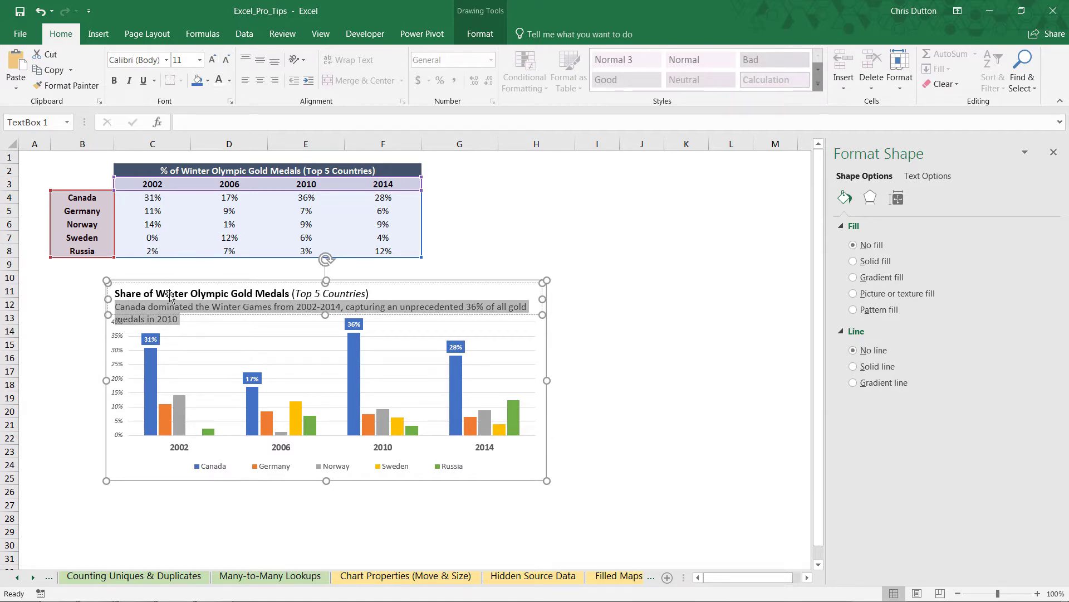
pyautogui.moveTo(106, 380); pyautogui.dragTo(65, 380)
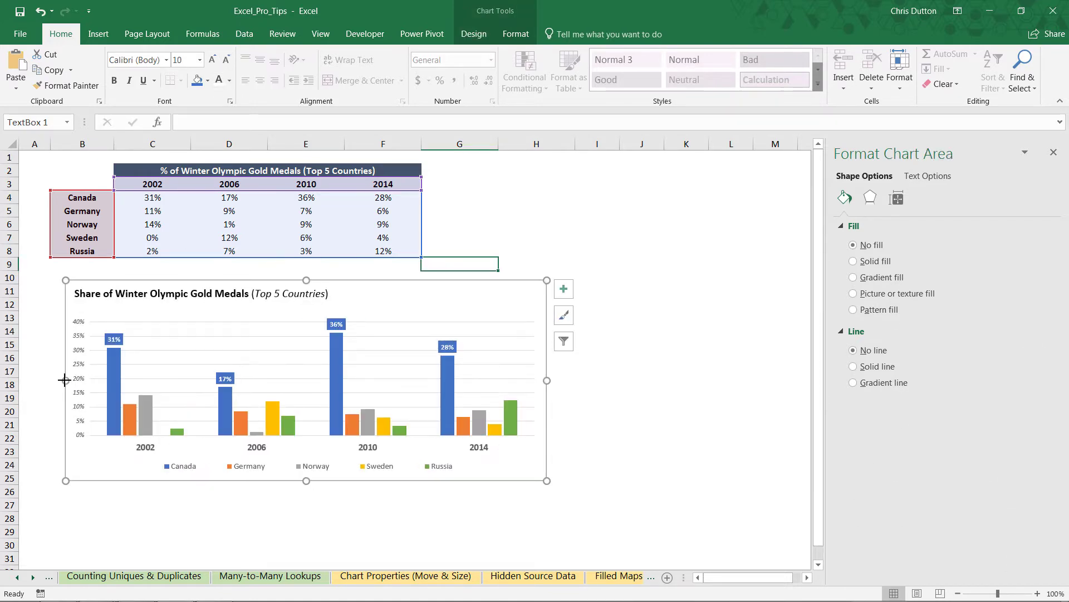
pyautogui.click(177, 297)
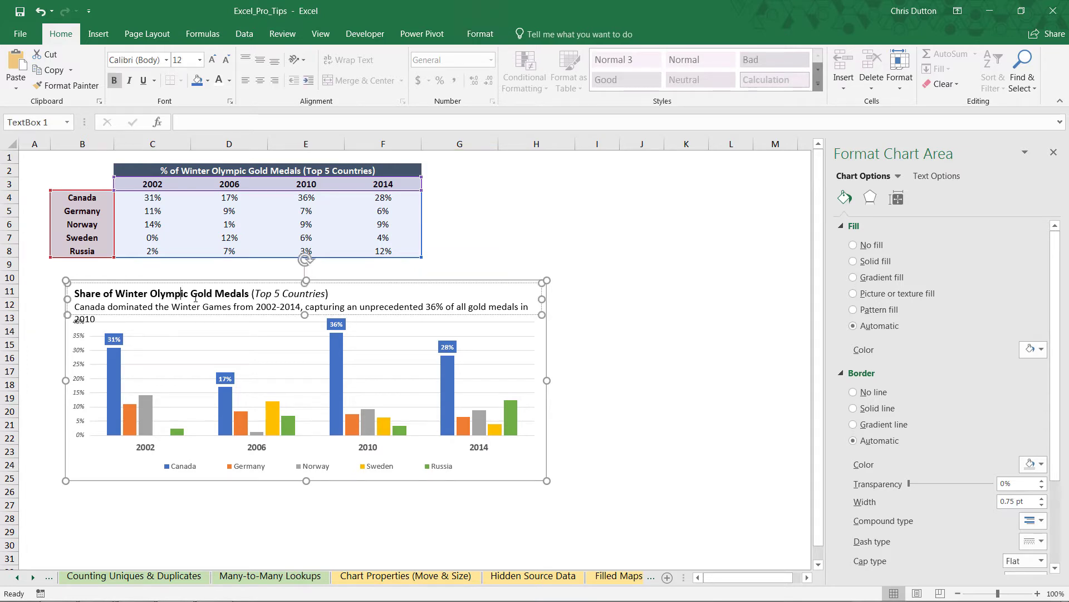
pyautogui.click(301, 324)
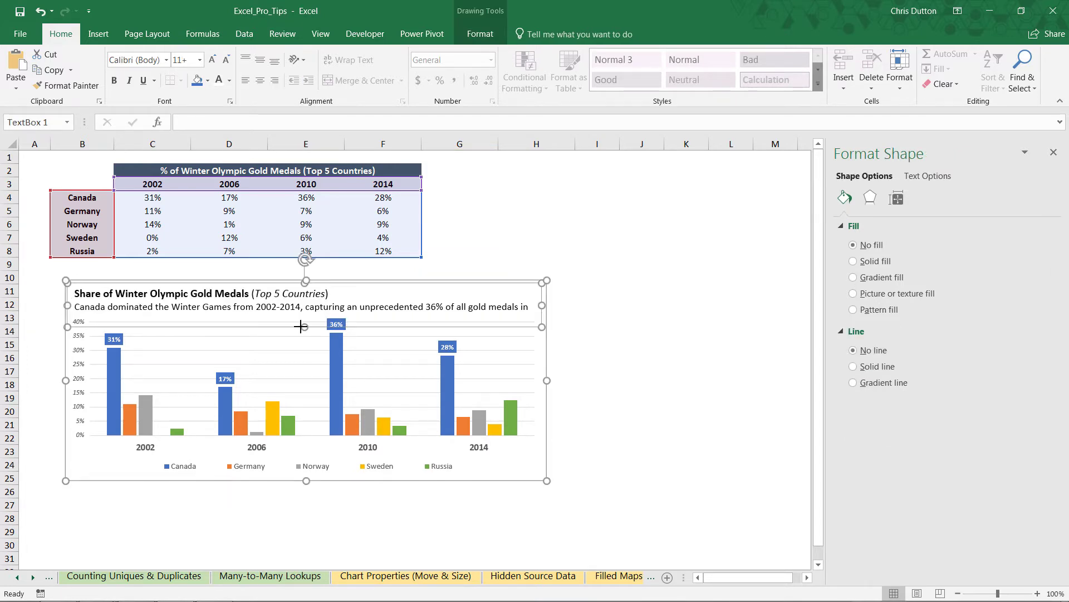
pyautogui.moveTo(547, 380); pyautogui.dragTo(593, 380)
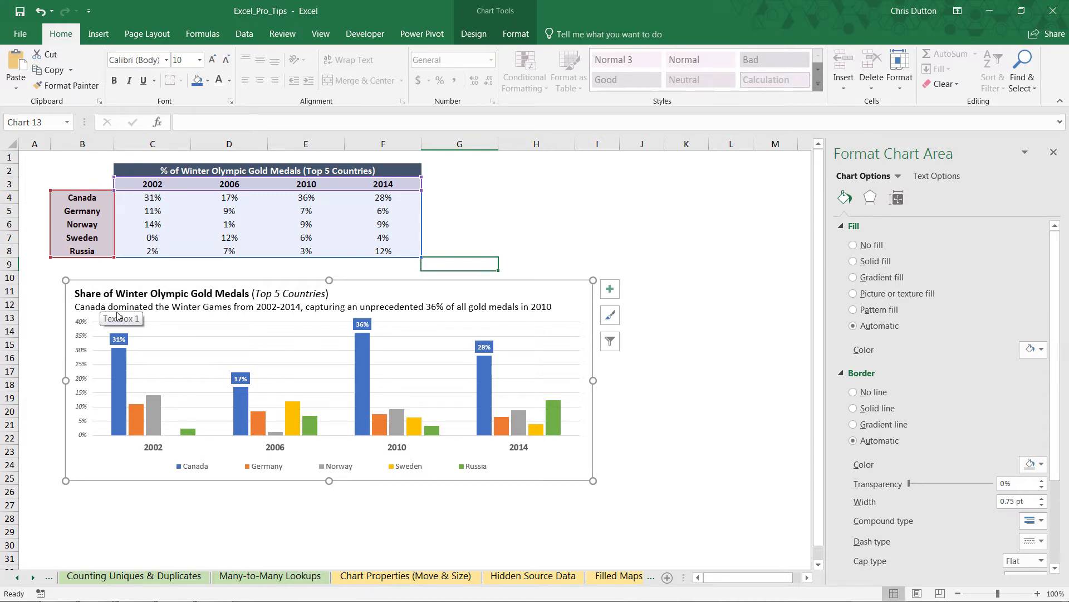
# Make the word 'Canada' in the subtitle bold and blue
pyautogui.click(112, 312)
pyautogui.doubleClick(110, 312)
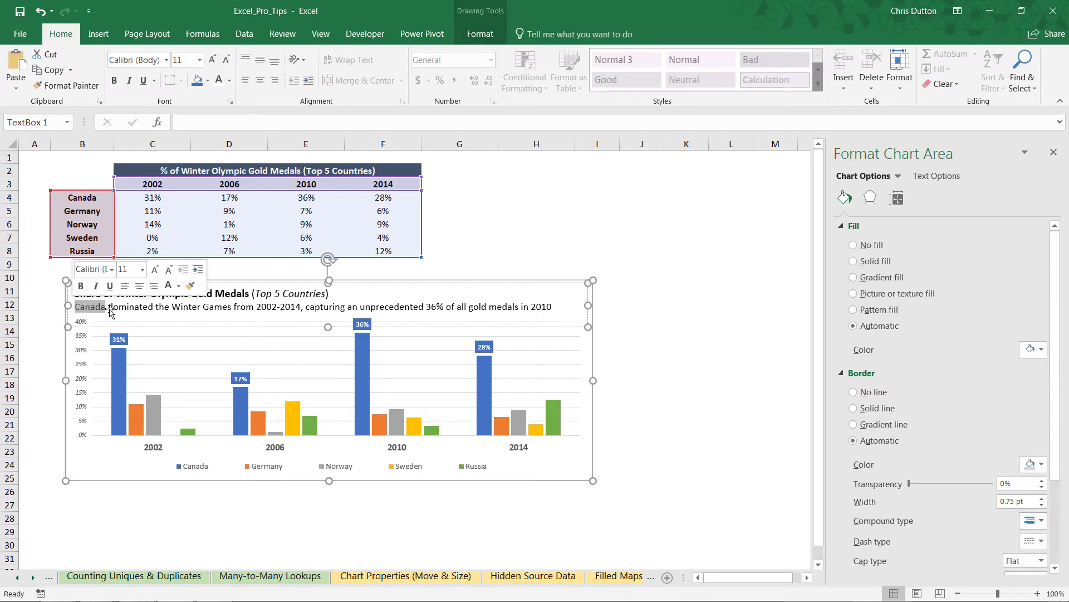
pyautogui.hotkey('ctrl', 'b')
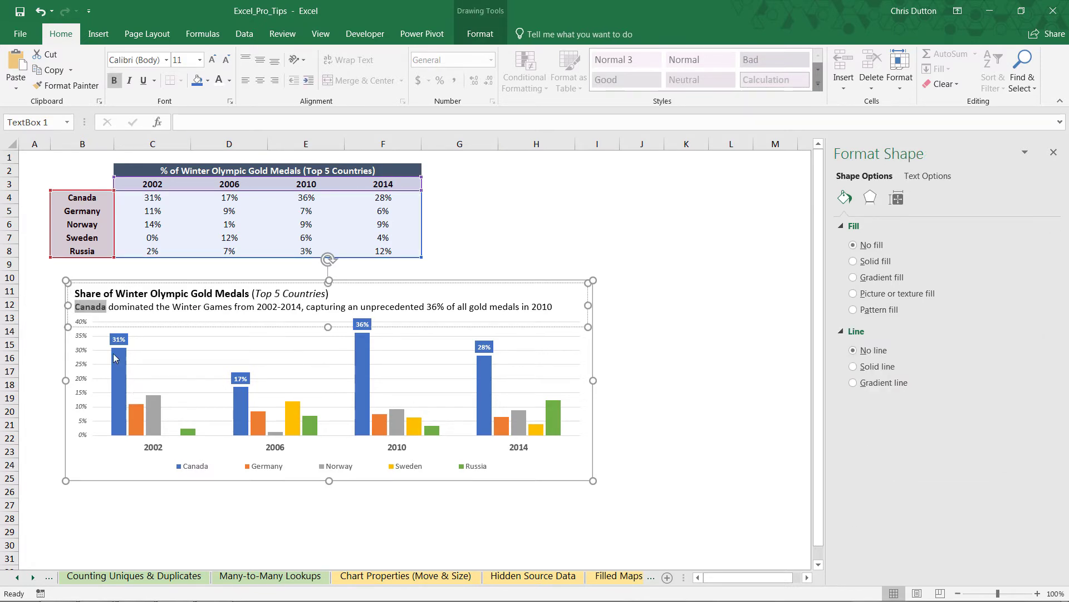
pyautogui.click(229, 81)
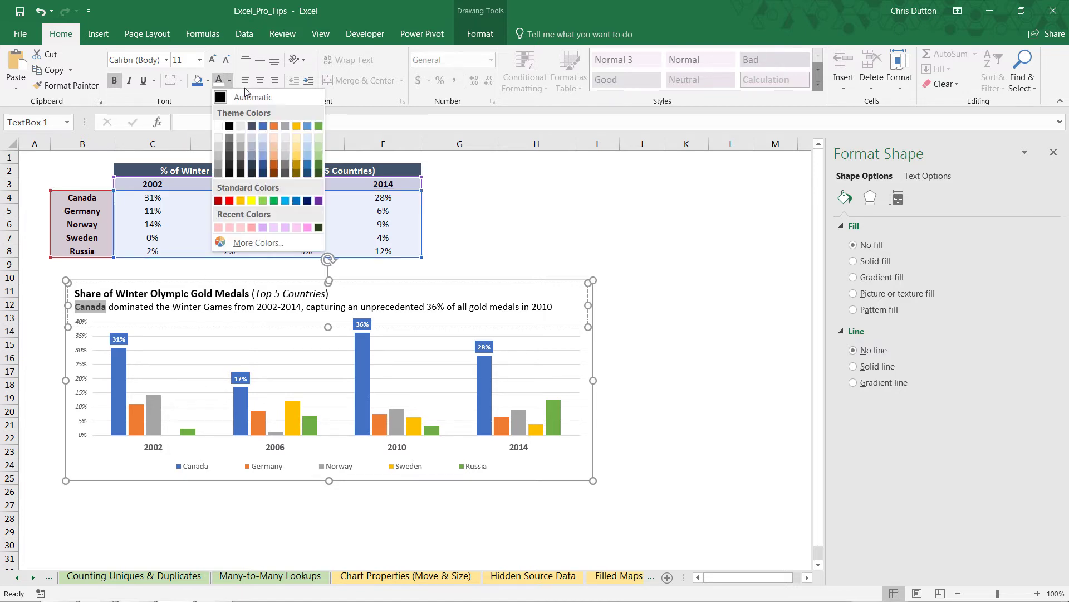
pyautogui.click(263, 126)
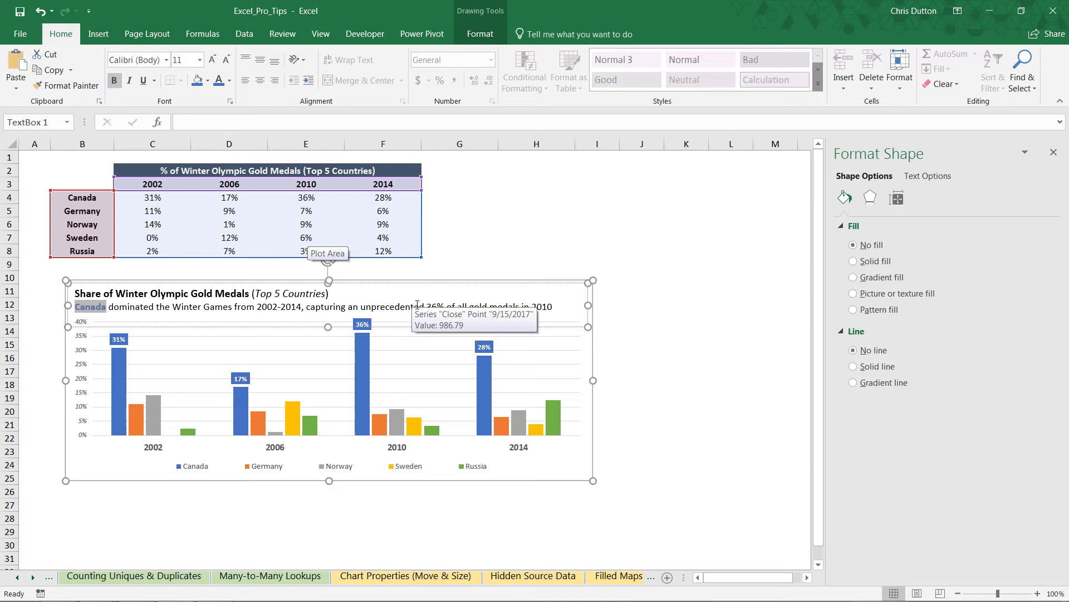
# Make '36%' in the subtitle bold and blue to match
pyautogui.moveTo(427, 306); pyautogui.dragTo(443, 308)
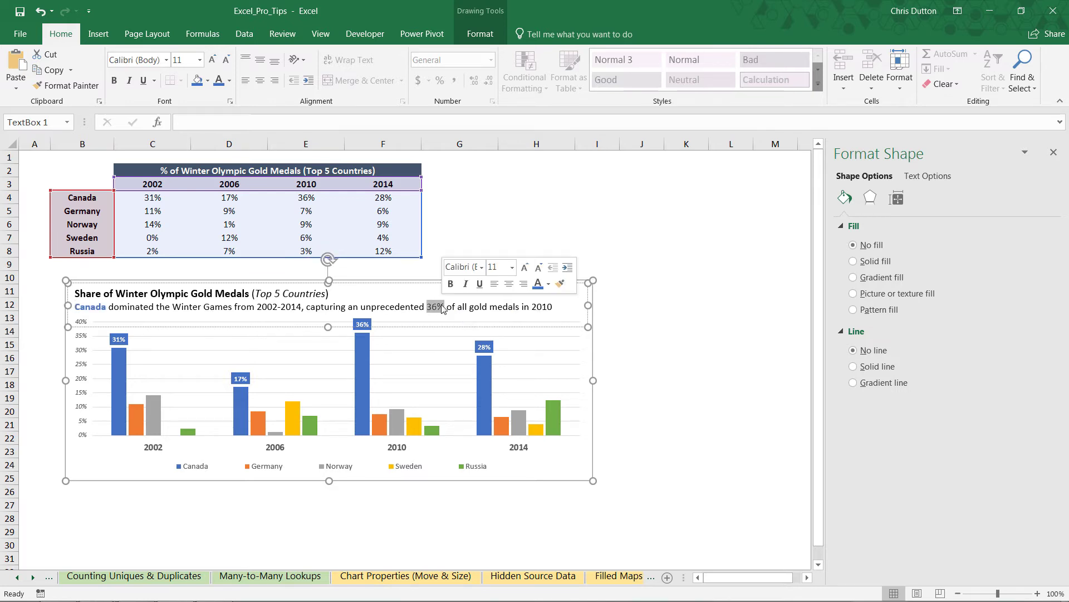
pyautogui.hotkey('ctrl', 'b')
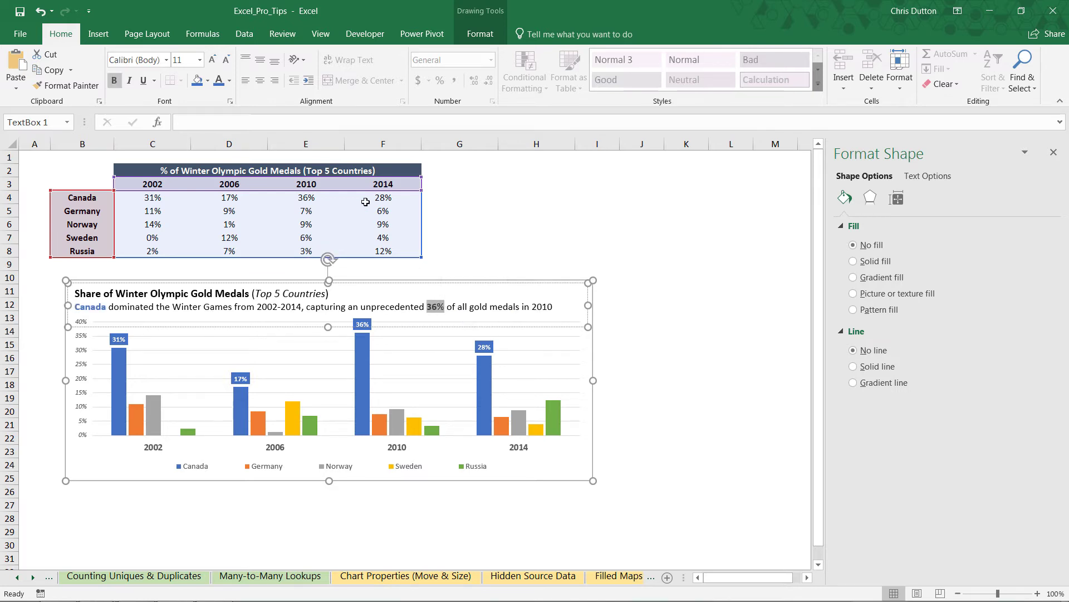
pyautogui.click(222, 82)
# Lower the top edge of the chart's plot area slightly
pyautogui.click(516, 223)
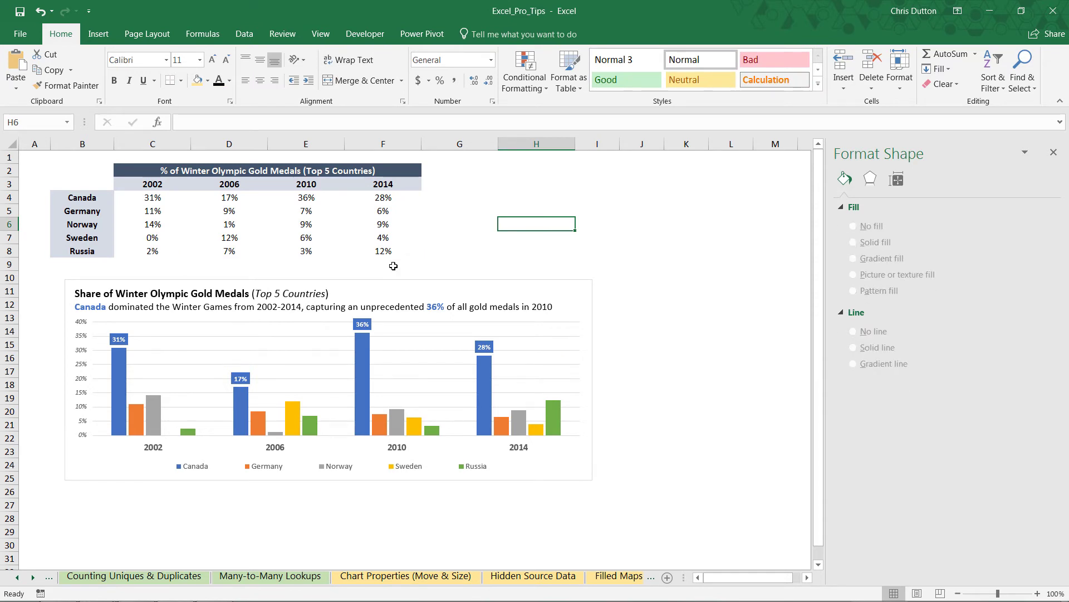
pyautogui.click(301, 332)
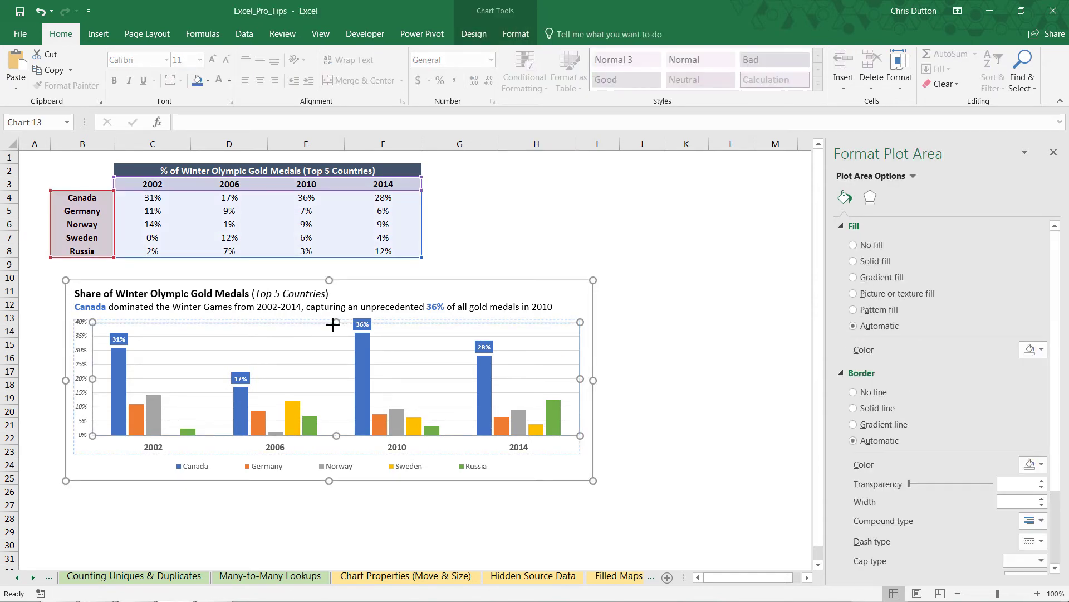
pyautogui.moveTo(333, 325); pyautogui.dragTo(333, 328)
pyautogui.click(276, 296)
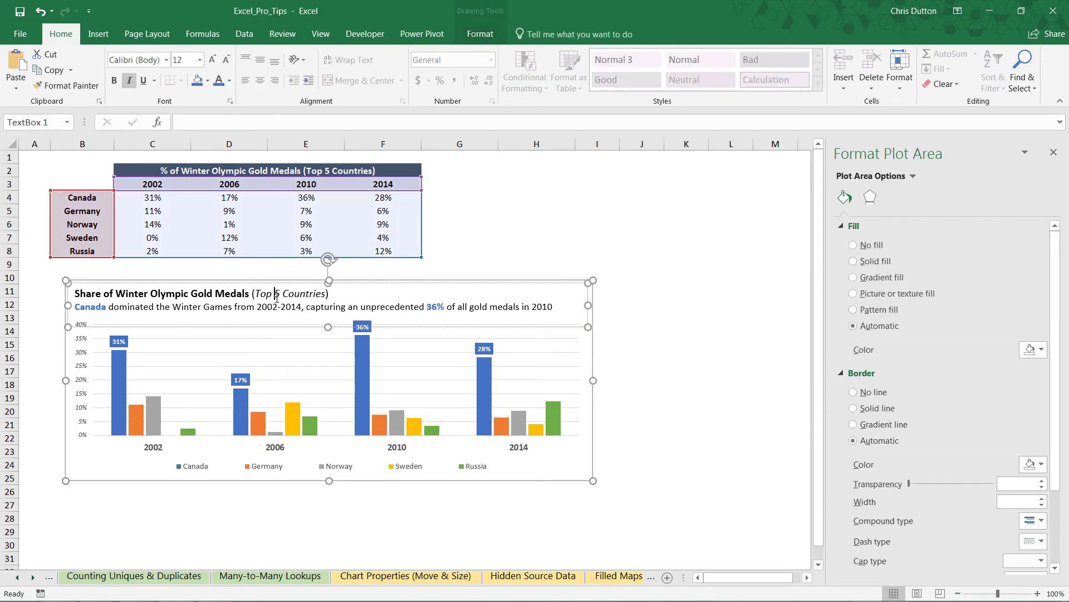
pyautogui.click(223, 520)
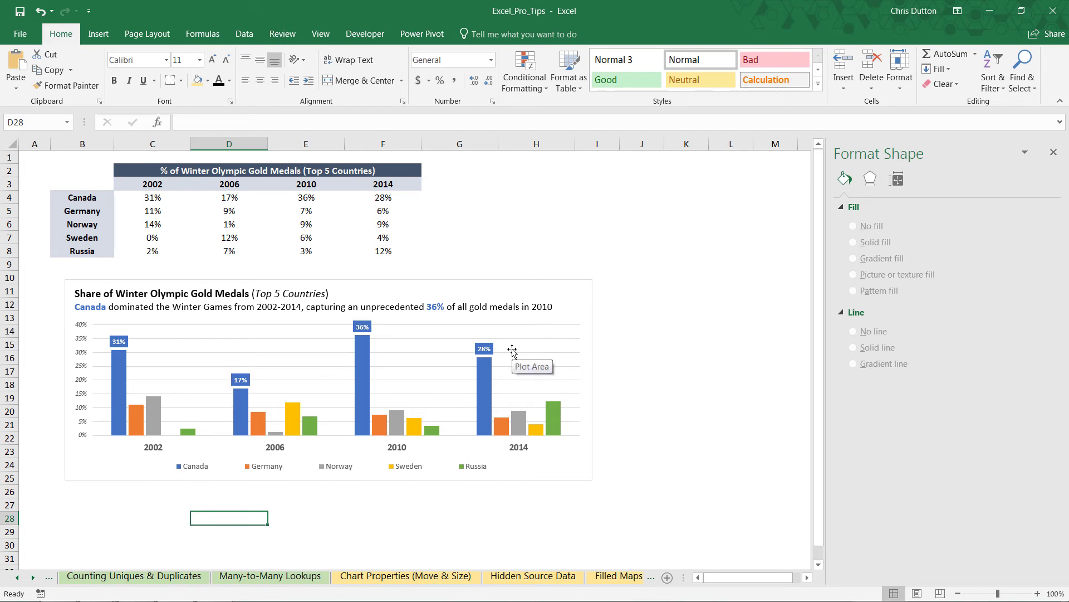
# Move the chart with its title text box a little up and to the right
pyautogui.click(376, 307)
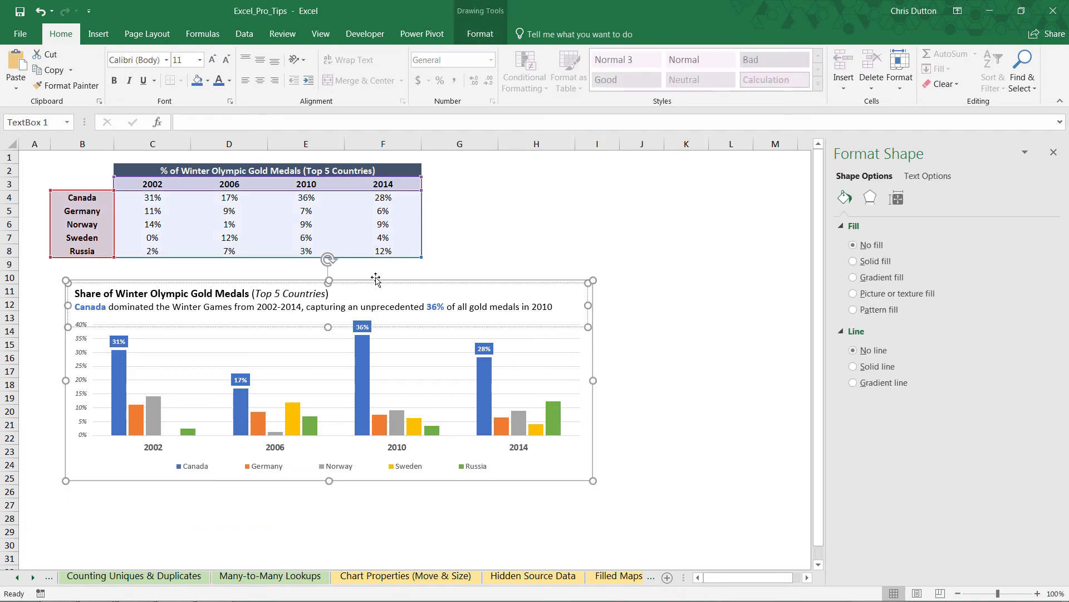
pyautogui.moveTo(593, 354); pyautogui.dragTo(639, 349)
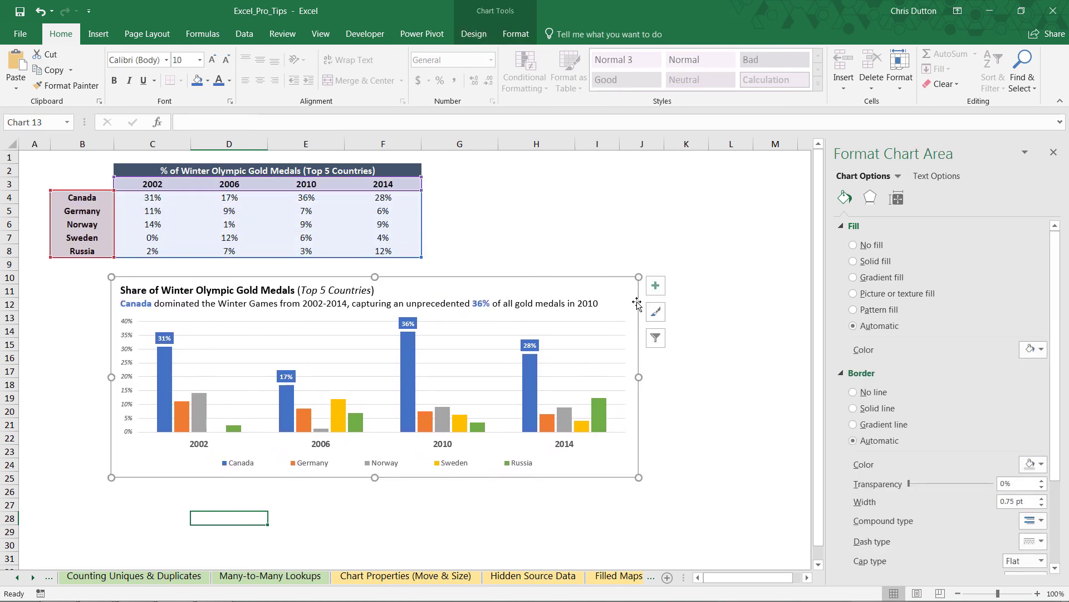
pyautogui.click(584, 240)
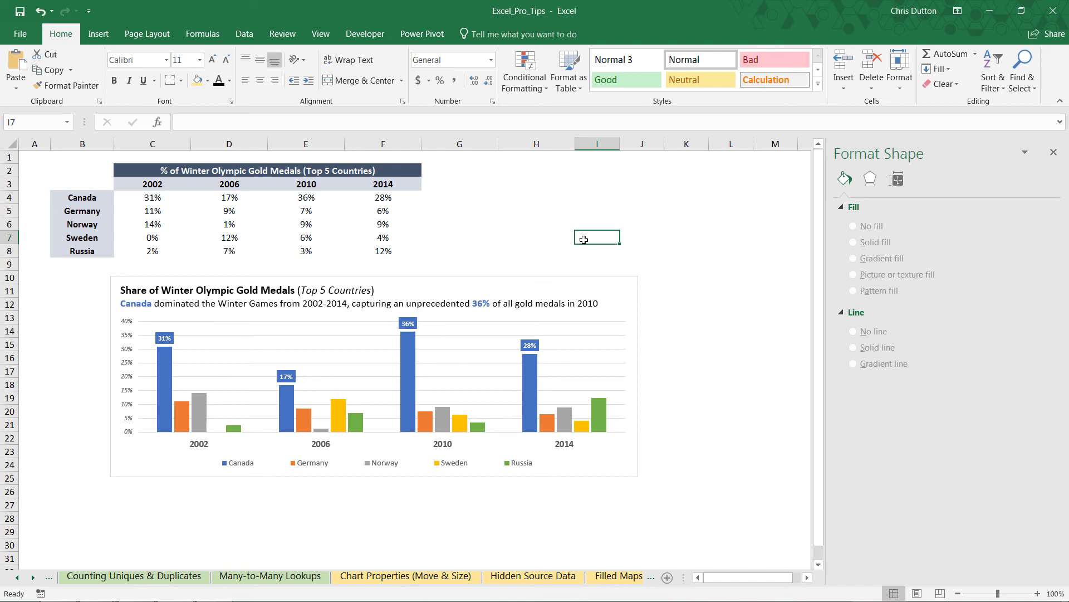